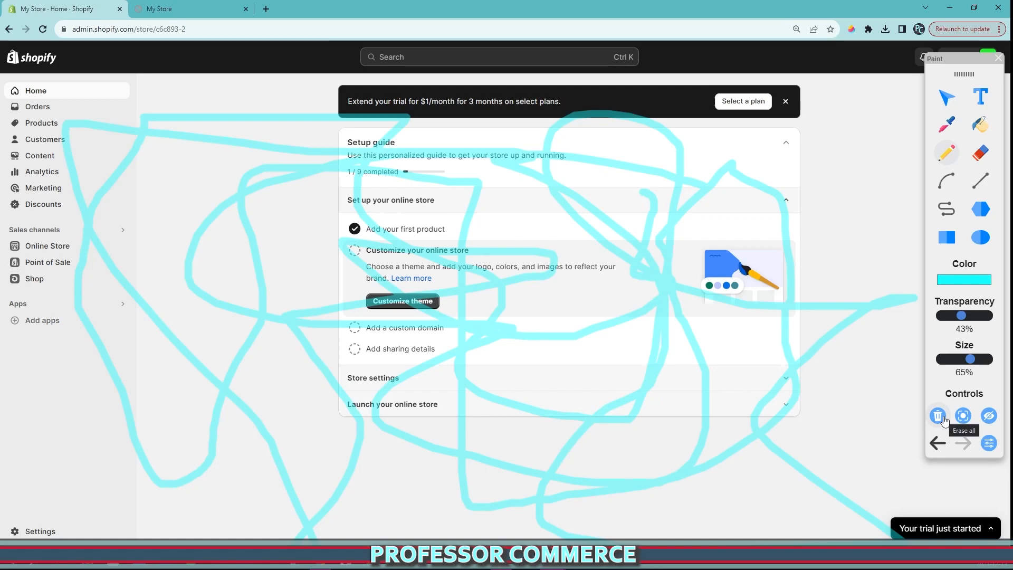
Erase all freehand annotations covering the store's admin home page.
left_click(939, 417)
left_click_drag(652, 132, 432, 359)
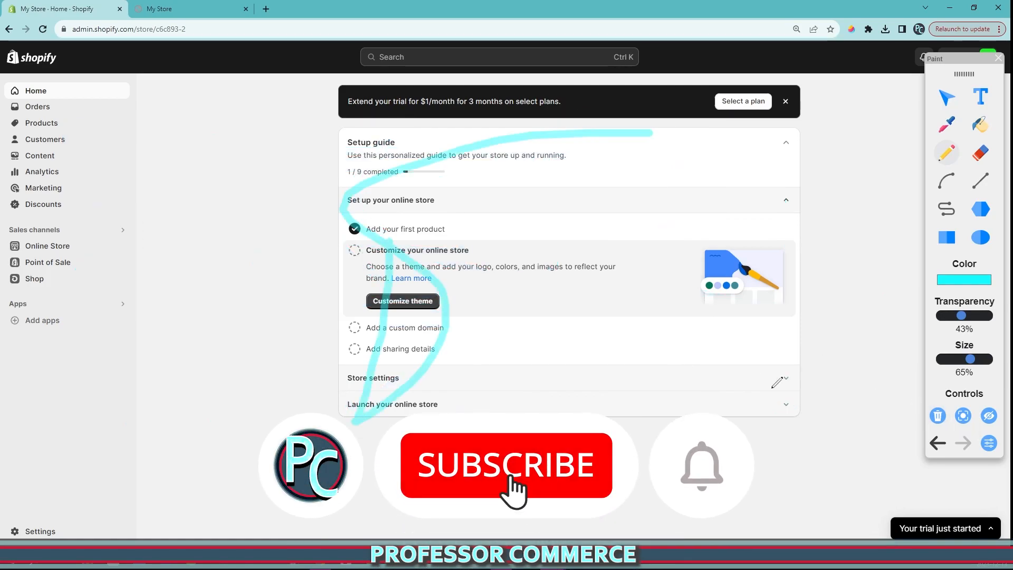
left_click(939, 416)
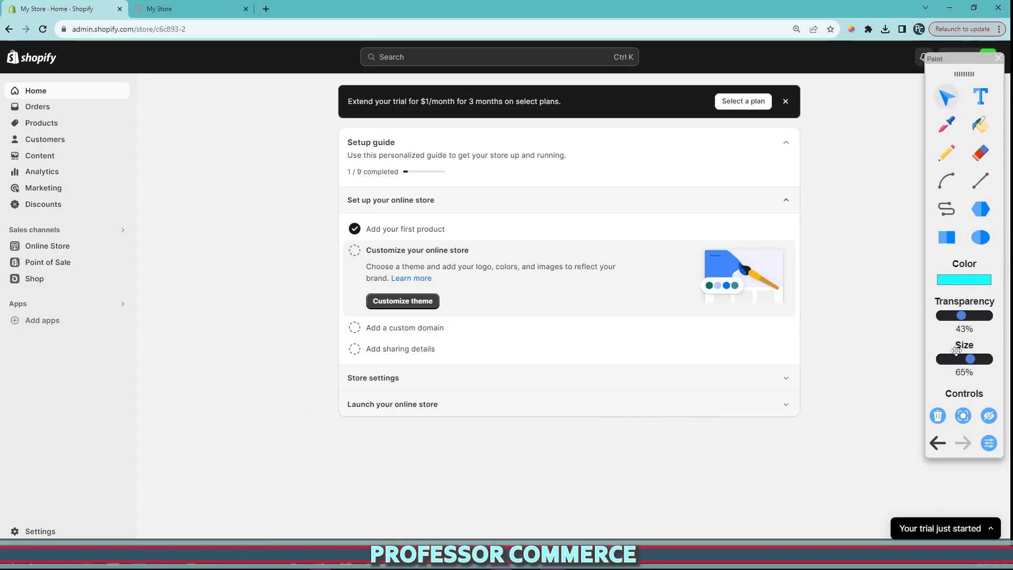
Underline the "Customize your online store" task and pencil a row of dashes beneath the setup guide, and erase all the marks.
left_click(955, 163)
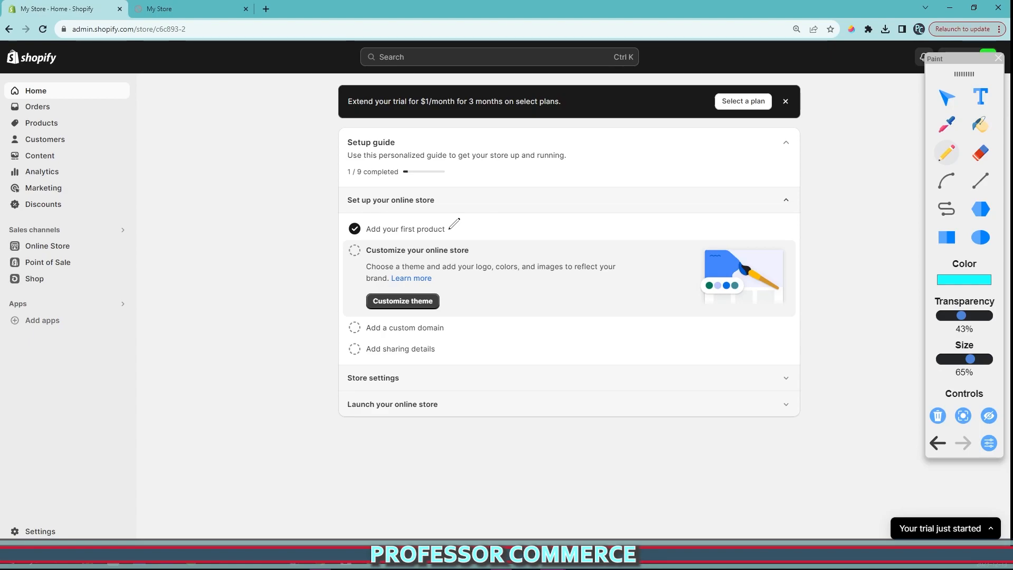
left_click_drag(422, 253, 483, 260)
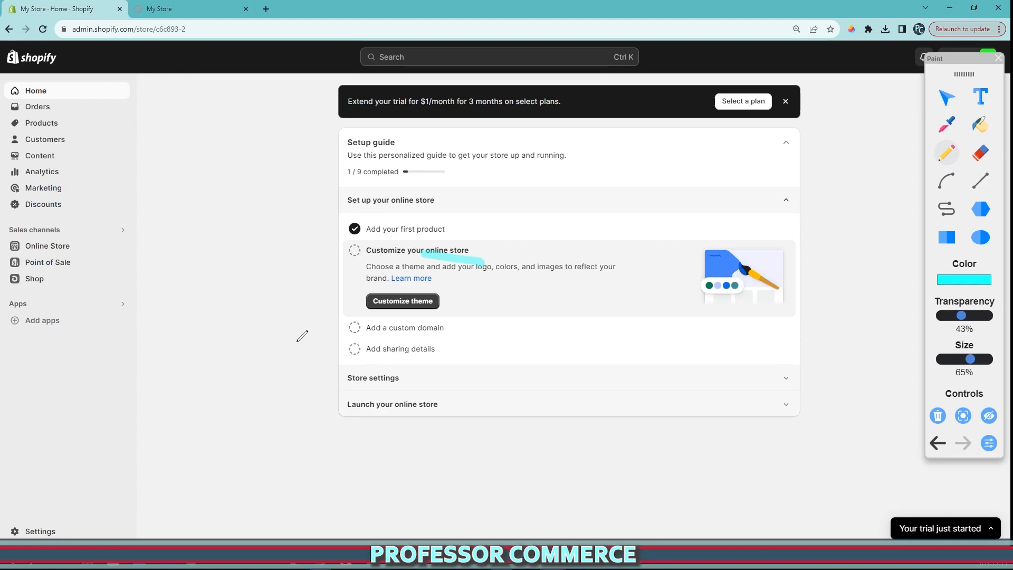
left_click_drag(206, 442, 572, 442)
left_click_drag(637, 441, 724, 442)
left_click_drag(891, 437, 785, 437)
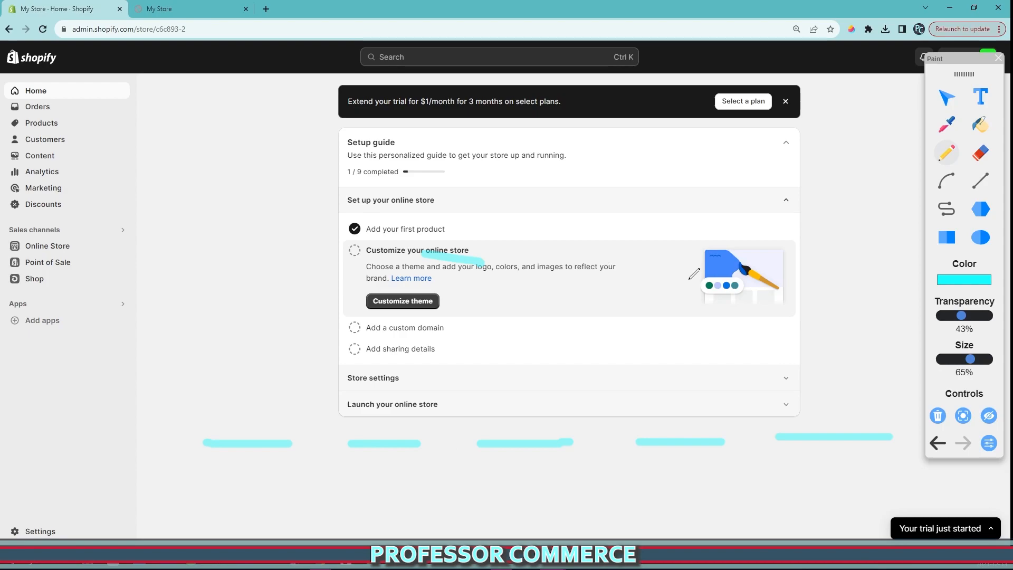
left_click(937, 425)
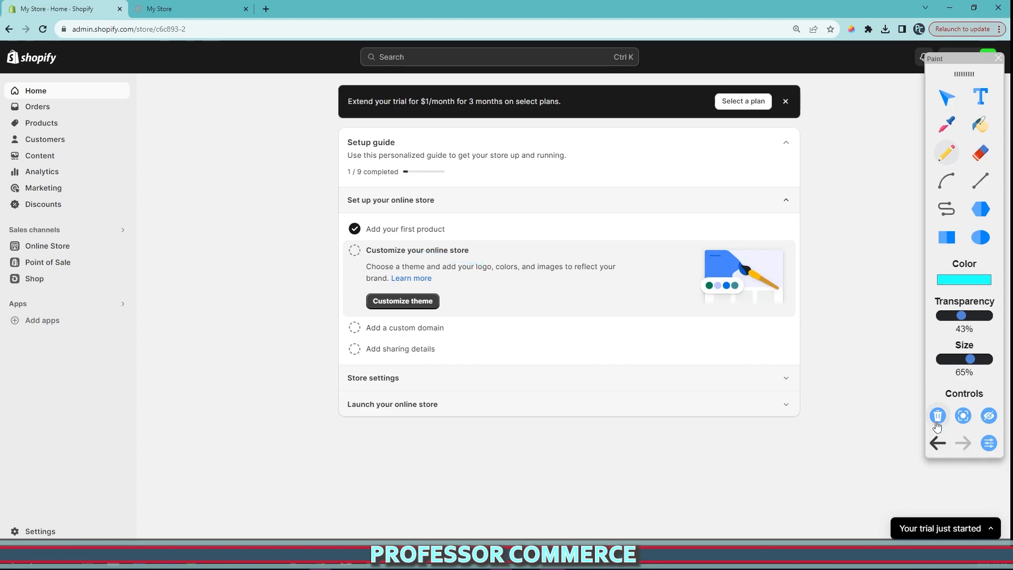
Move the Paint palette clear of the store account name and switch to its pointer tool.
left_click_drag(963, 68, 956, 87)
left_click(939, 117)
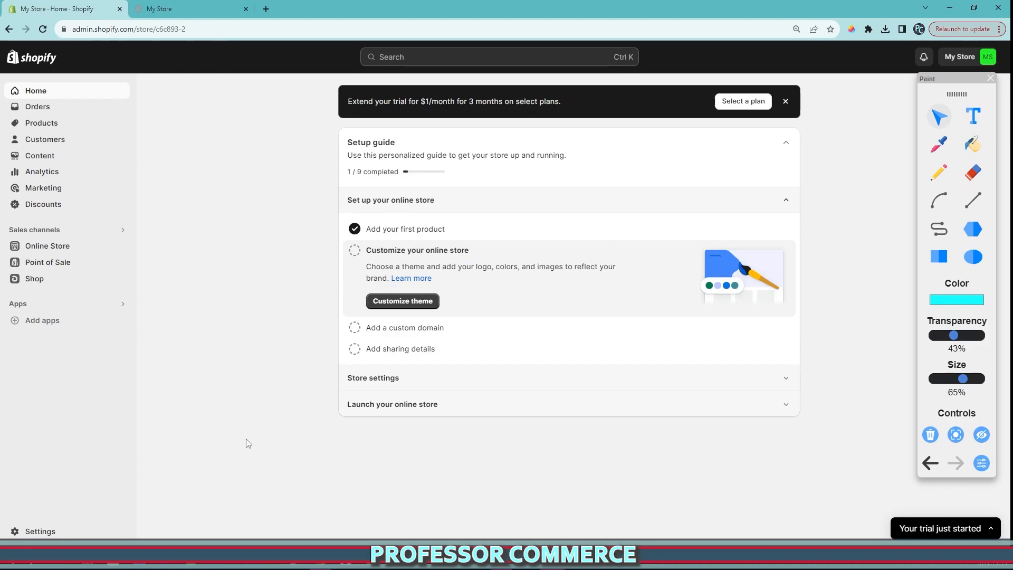
left_click(939, 185)
mouse_move(787, 173)
left_mouse_down()
mouse_move(253, 291)
mouse_move(296, 153)
left_mouse_up()
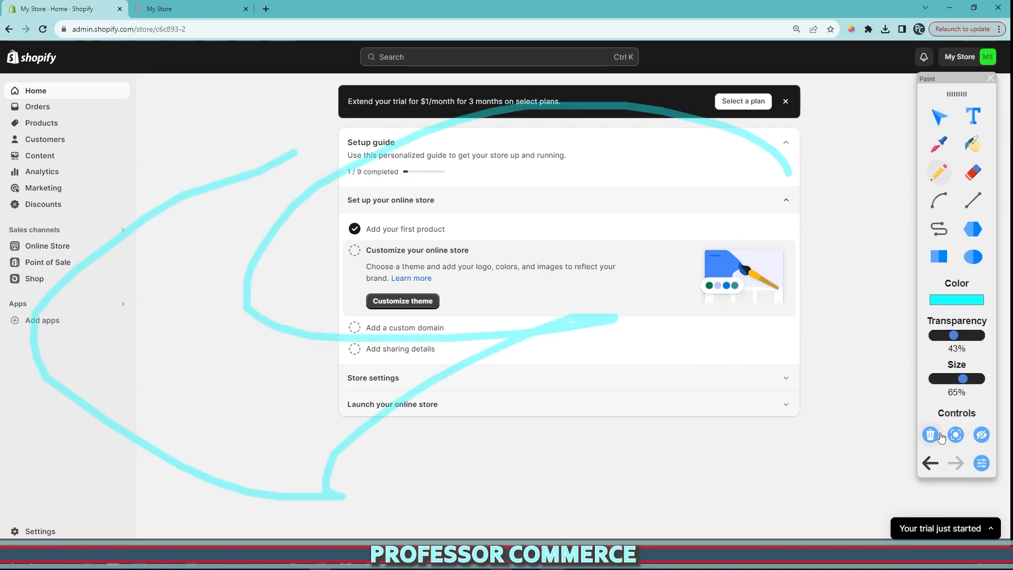
mouse_move(504, 310)
left_mouse_down()
mouse_move(62, 513)
mouse_move(93, 534)
left_mouse_up()
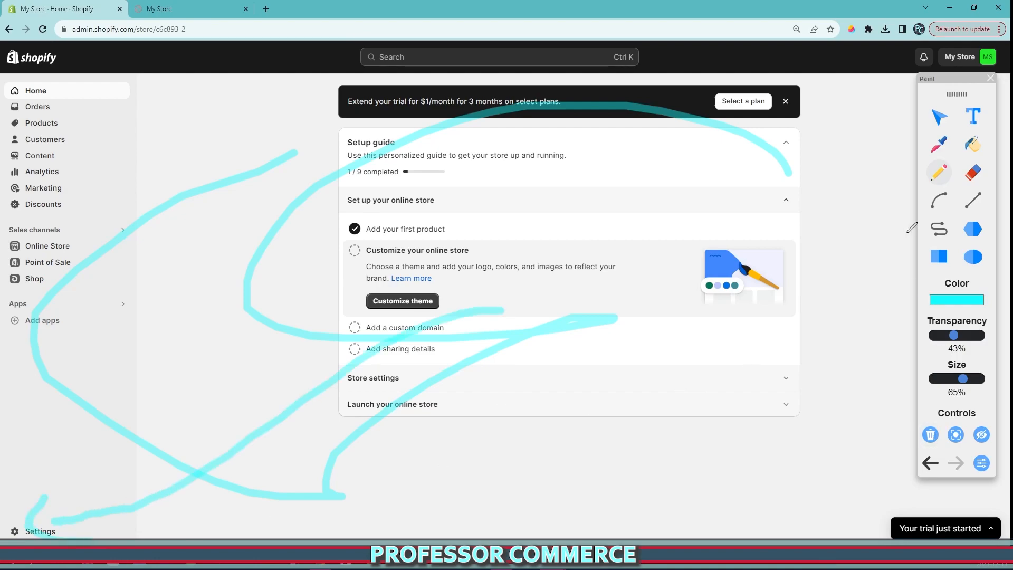
left_click(931, 435)
Return to the pointer tool and open the Policies section of the store settings.
left_click(939, 117)
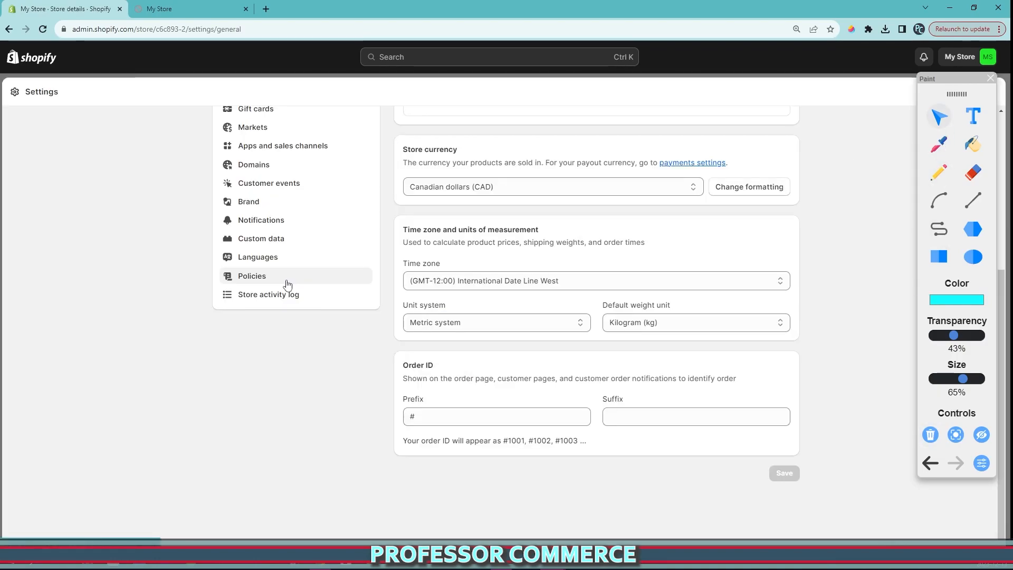
left_click(277, 276)
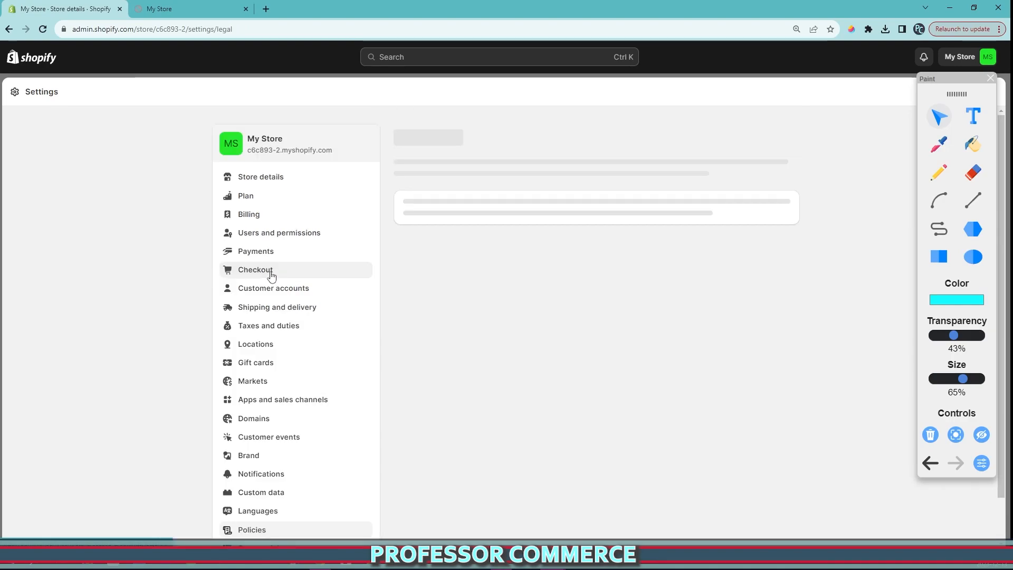
Circle the "Written return and refund policy" heading and its template option with the pencil.
scroll(622, 311, "down", 3)
left_click(936, 166)
mouse_move(549, 259)
left_mouse_down()
mouse_move(426, 284)
mouse_move(419, 214)
left_mouse_up()
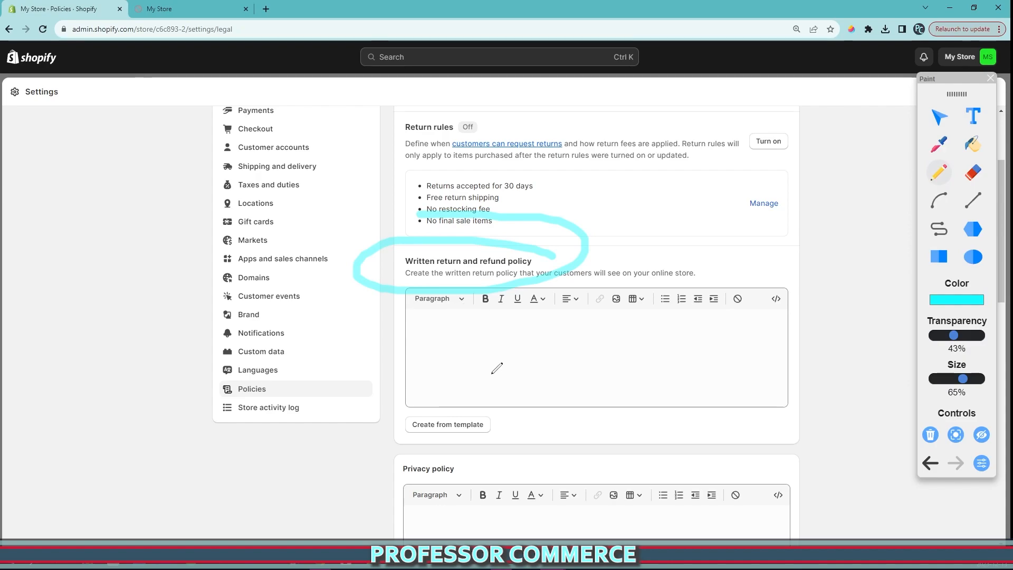
left_click_drag(459, 451, 390, 414)
Look over the remaining policy sections through Contact information and highlight the notice that templates aren't legal advice.
left_click(939, 116)
scroll(459, 369, "down", 8)
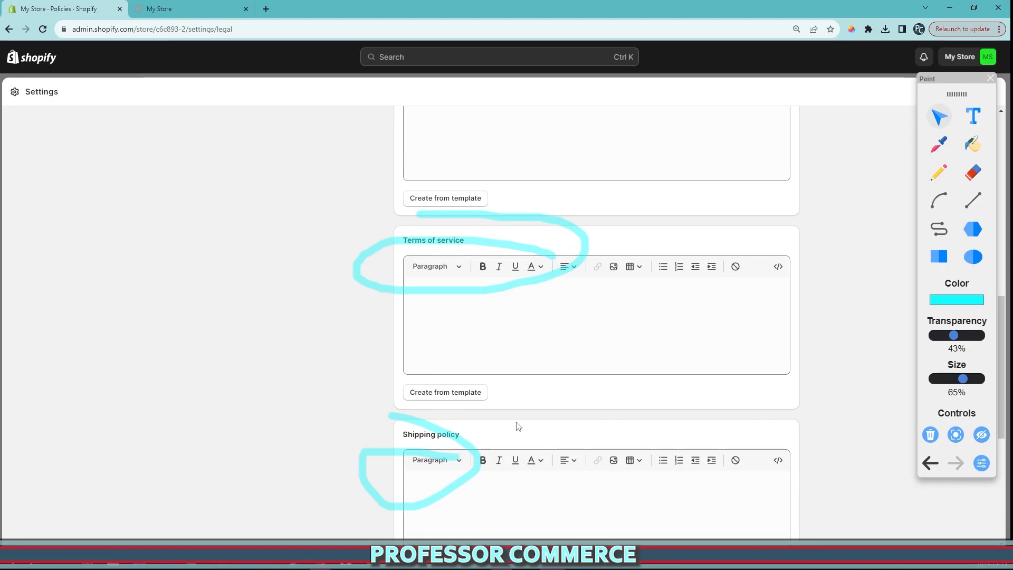
scroll(516, 426, "down", 6)
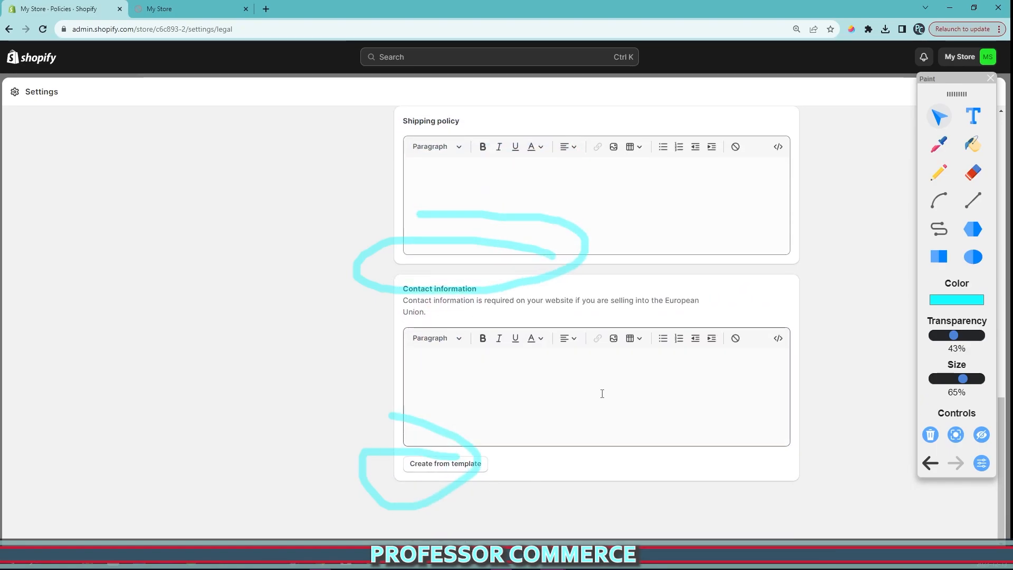
scroll(600, 403, "up", 15)
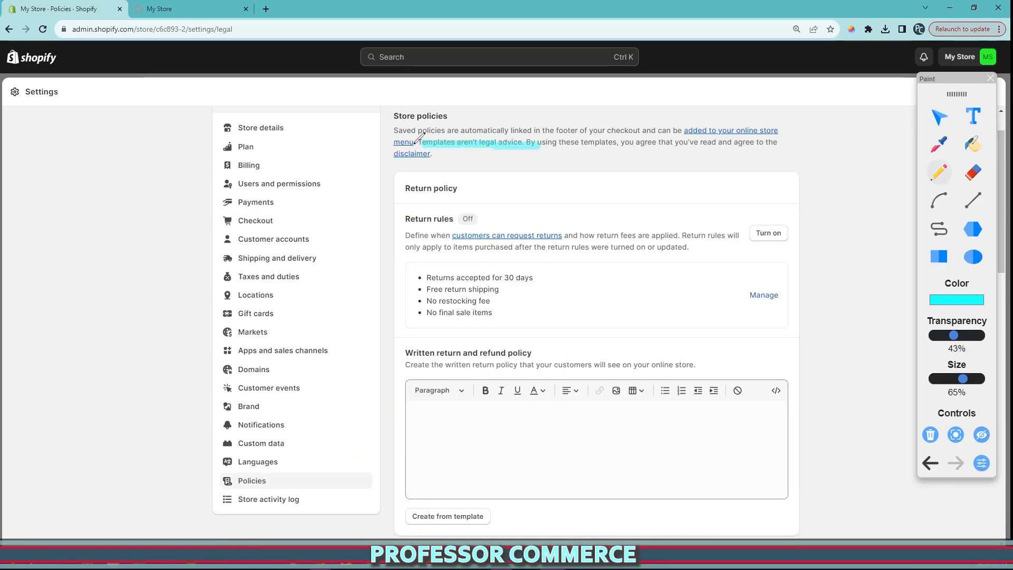
left_click_drag(414, 143, 780, 141)
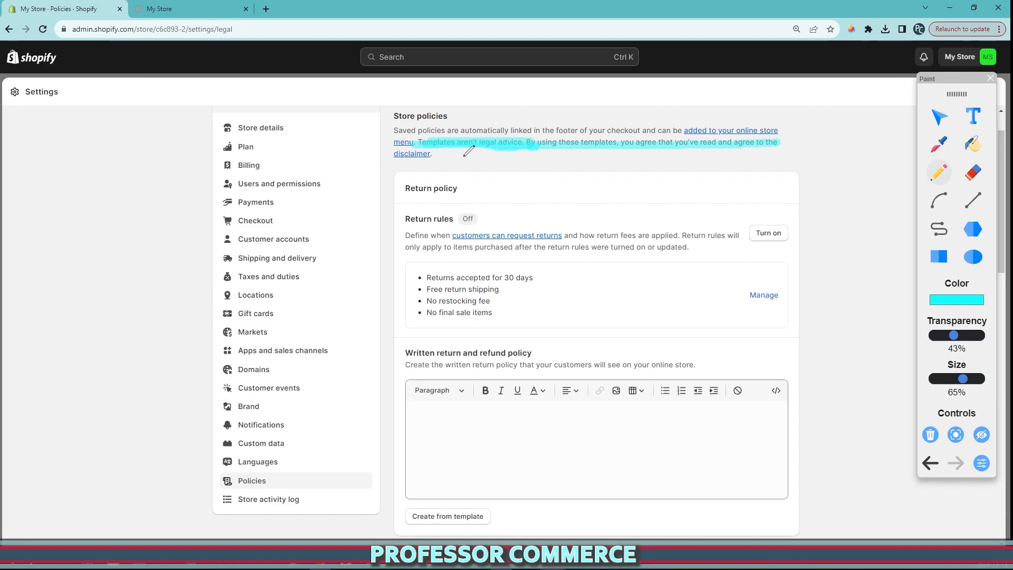
scroll(899, 418, "up", 1)
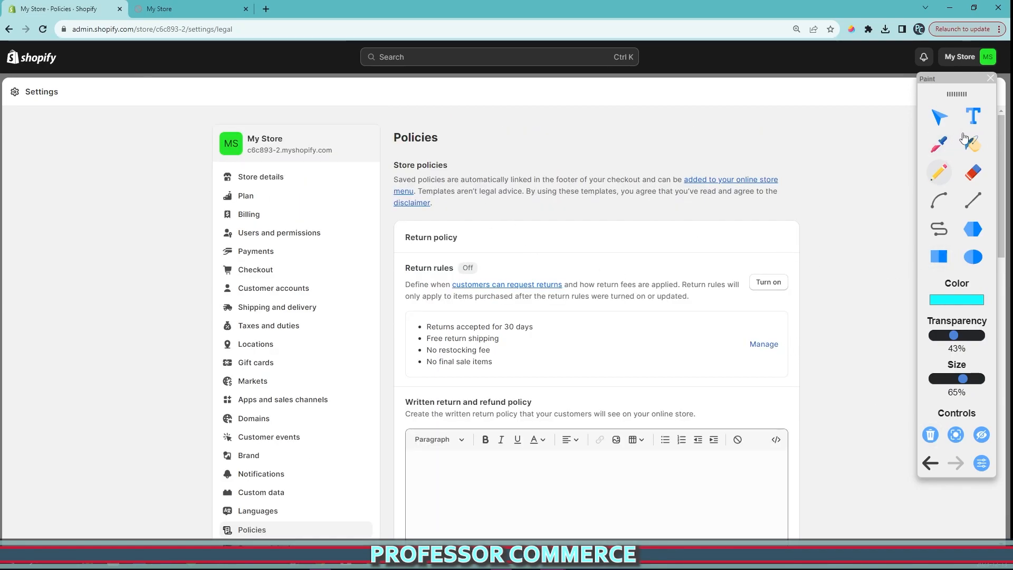
Fill the Terms of service policy with Shopify's template text.
left_click(939, 116)
scroll(545, 291, "down", 8)
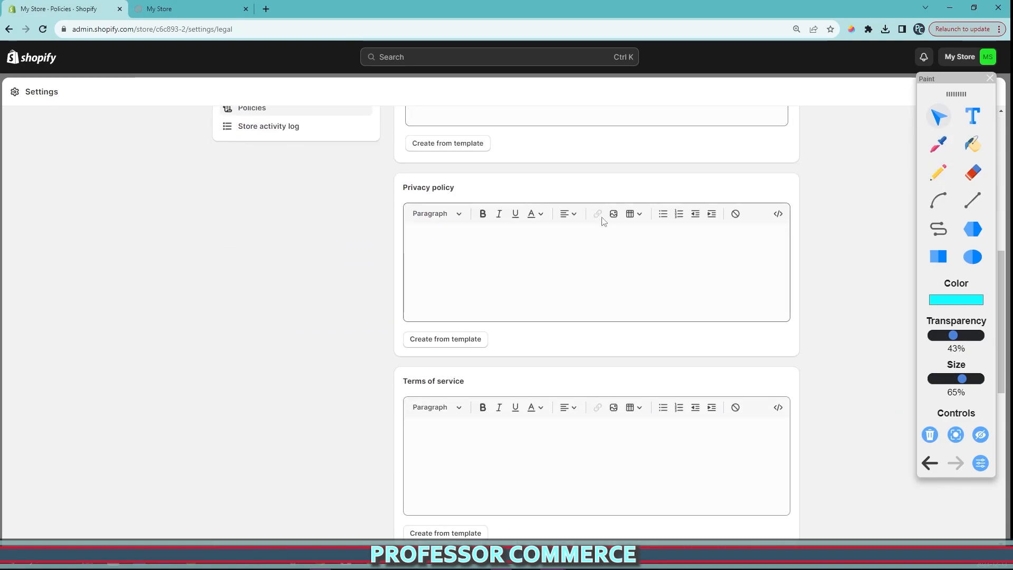
scroll(600, 218, "down", 3)
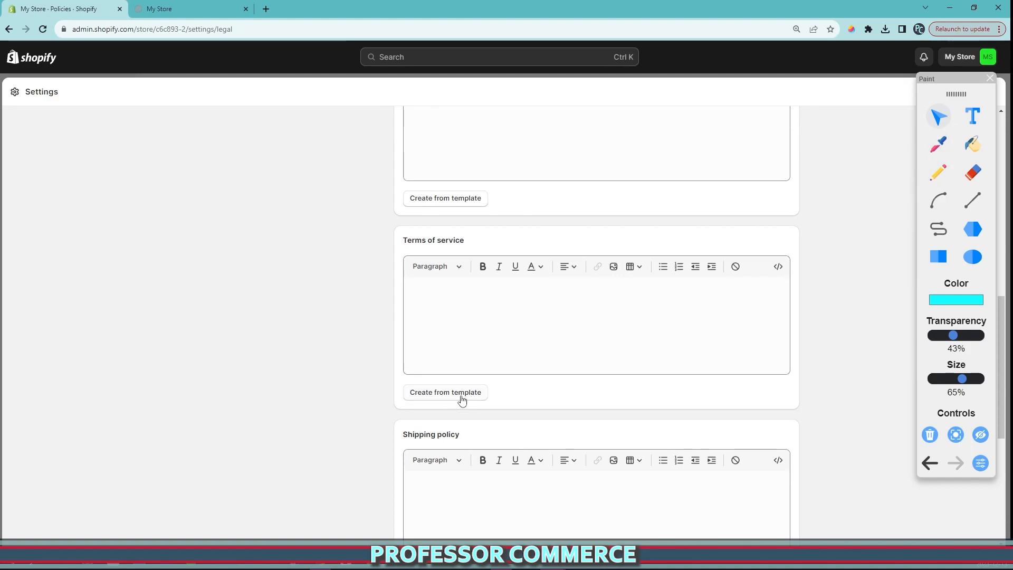
left_click(454, 327)
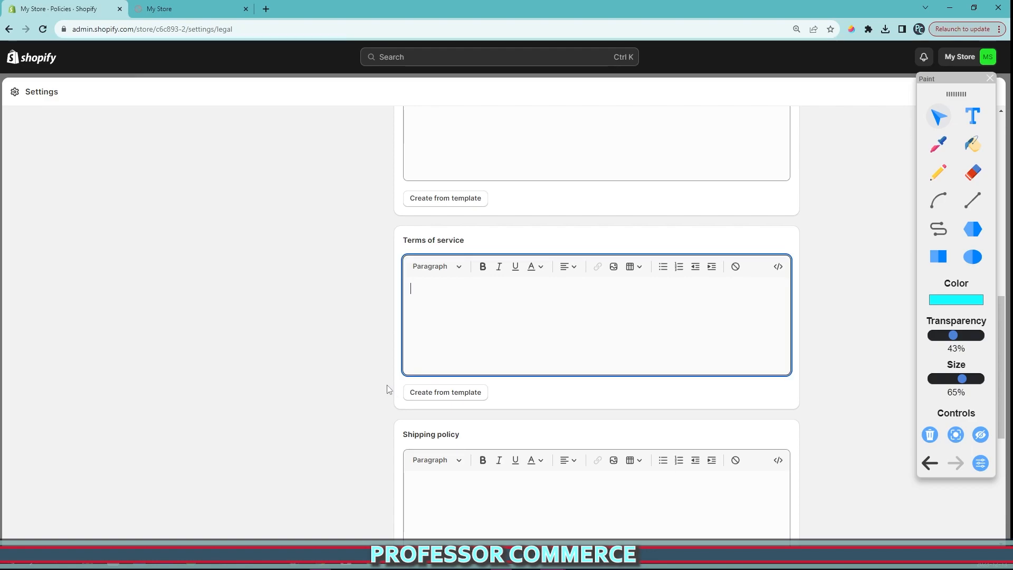
left_click(380, 383)
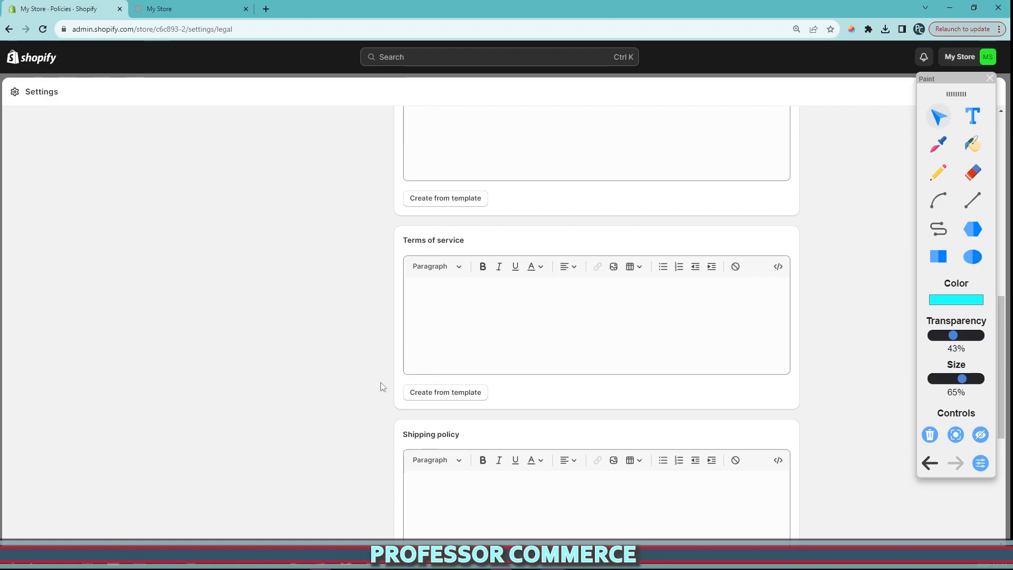
left_click(420, 396)
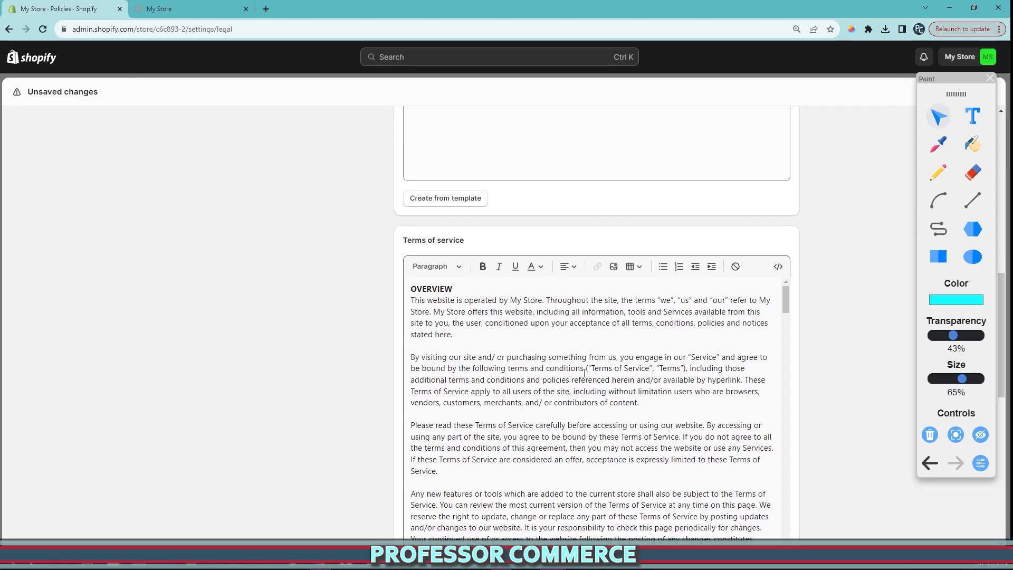
Reread the "Templates aren't legal advice" notice and examine the templated Terms of service text, including the Online Store Terms section.
scroll(761, 367, "up", 15)
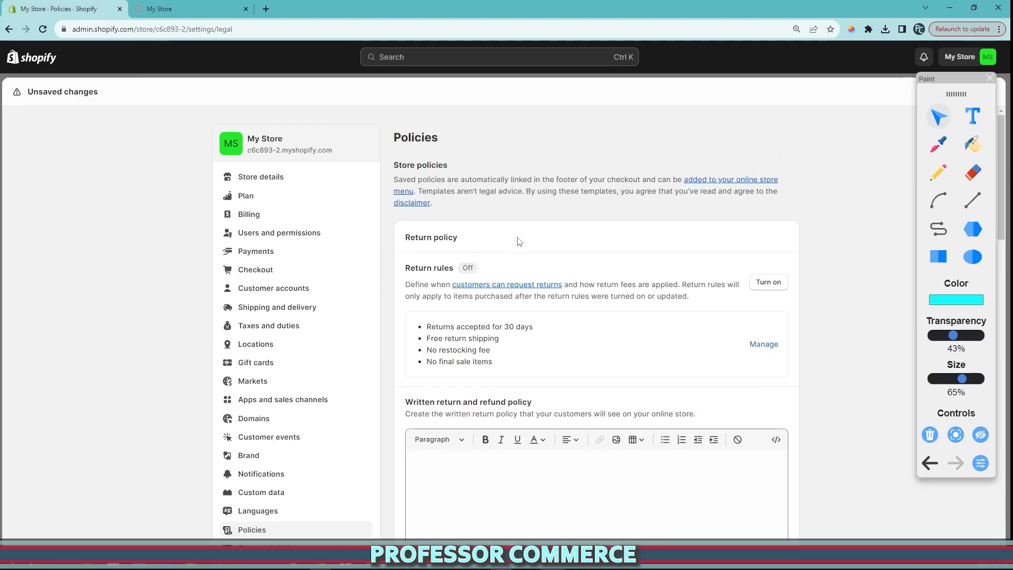
left_click_drag(427, 191, 525, 191)
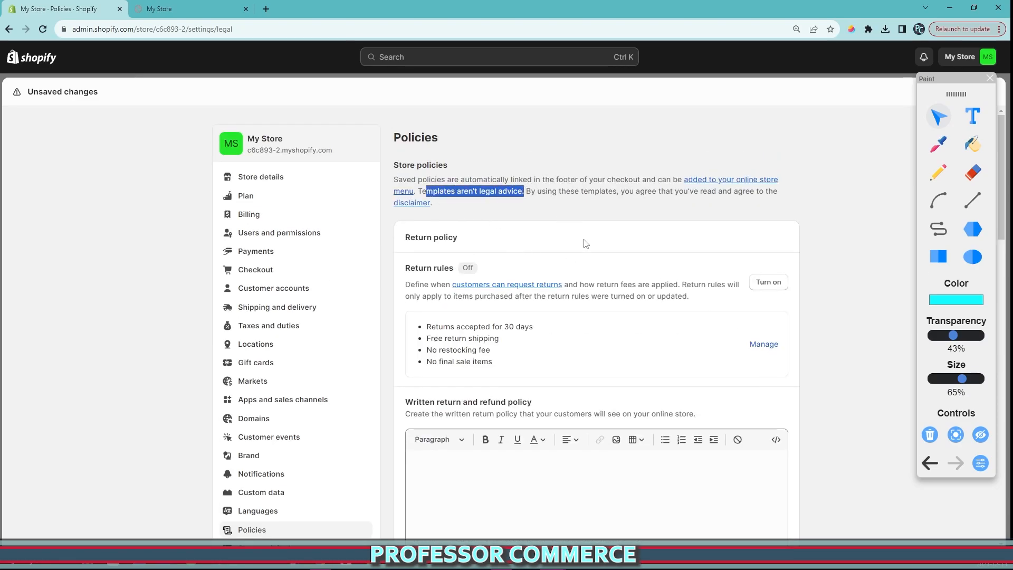
scroll(583, 241, "down", 15)
scroll(586, 324, "up", 3)
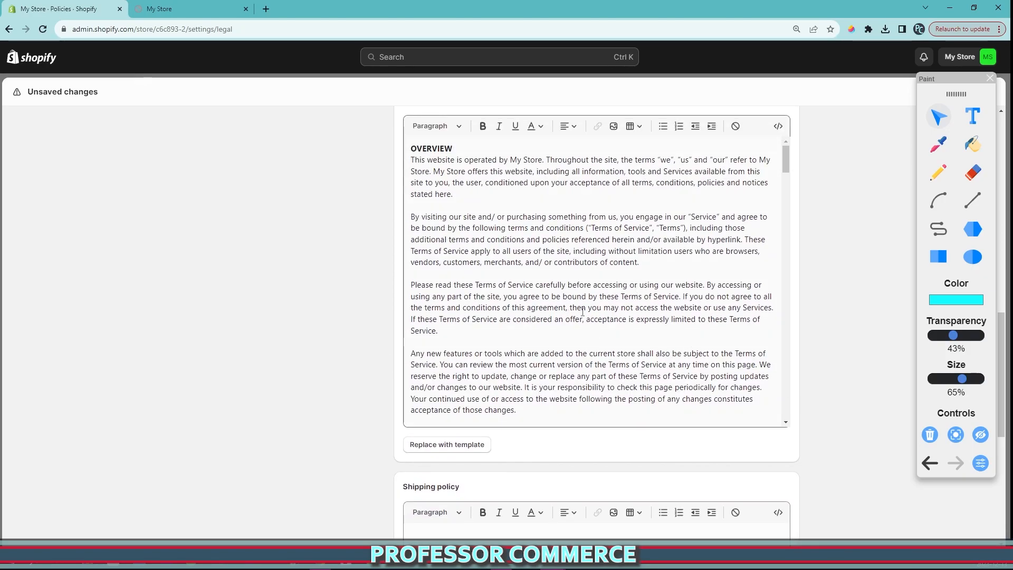
scroll(602, 333, "up", 3)
scroll(602, 333, "down", 3)
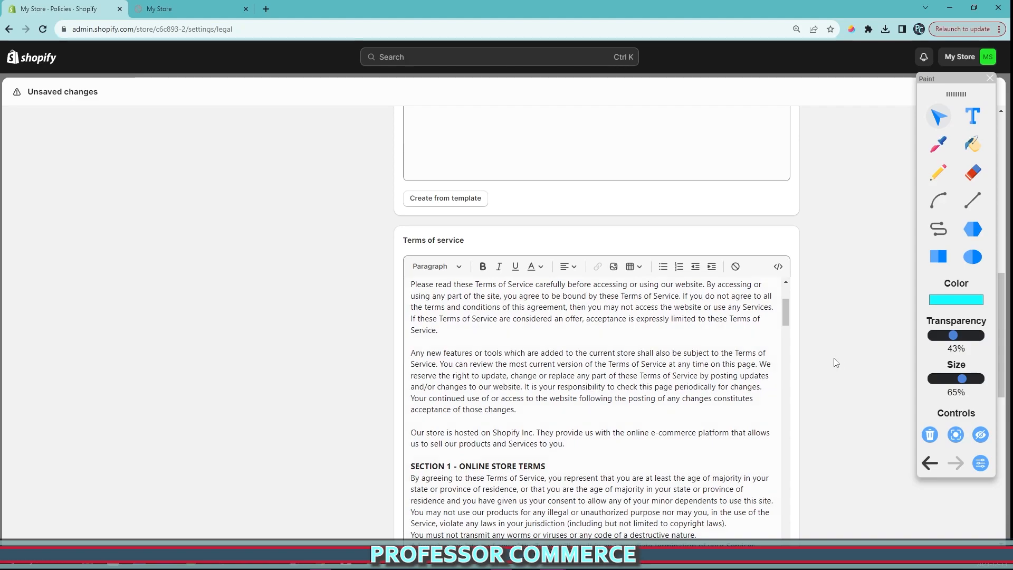
scroll(581, 256, "down", 3)
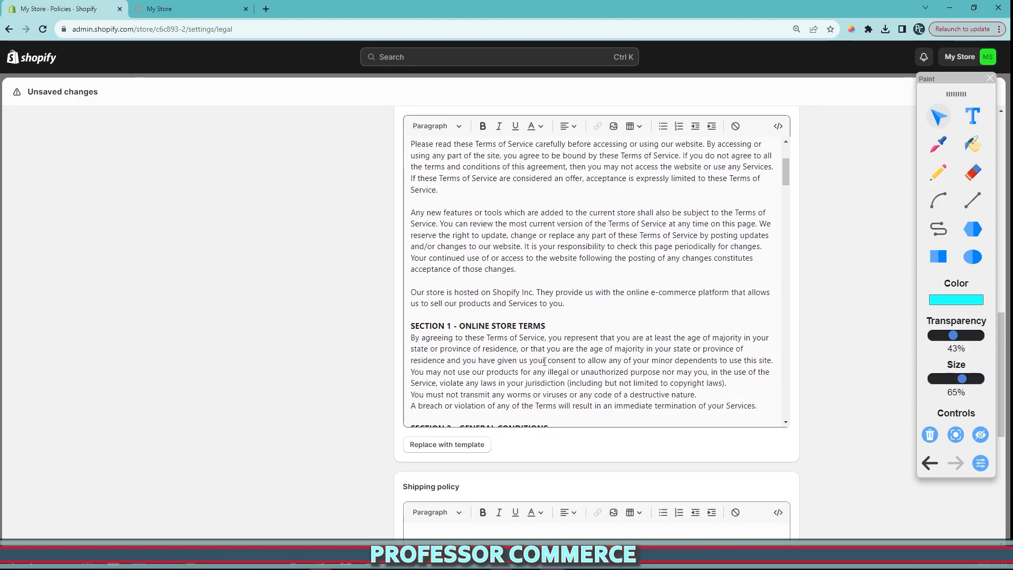
scroll(544, 362, "up", 3)
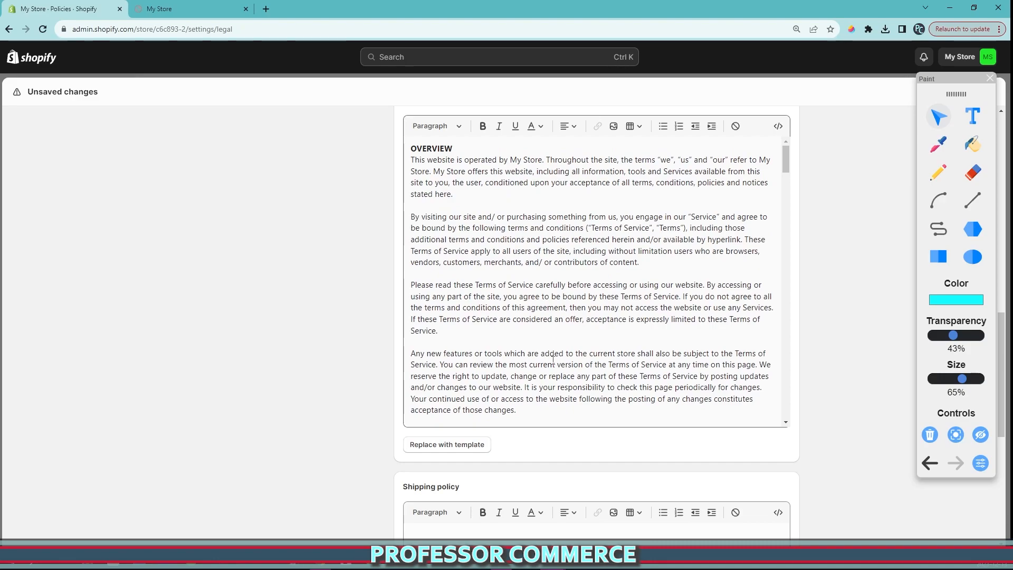
left_click(481, 337)
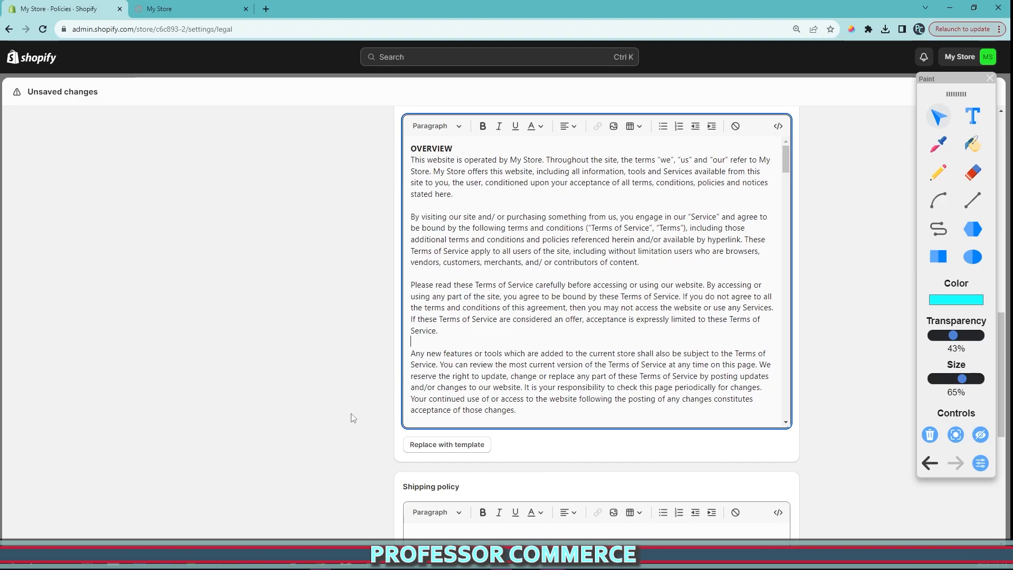
scroll(350, 414, "up", 8)
scroll(818, 249, "down", 8)
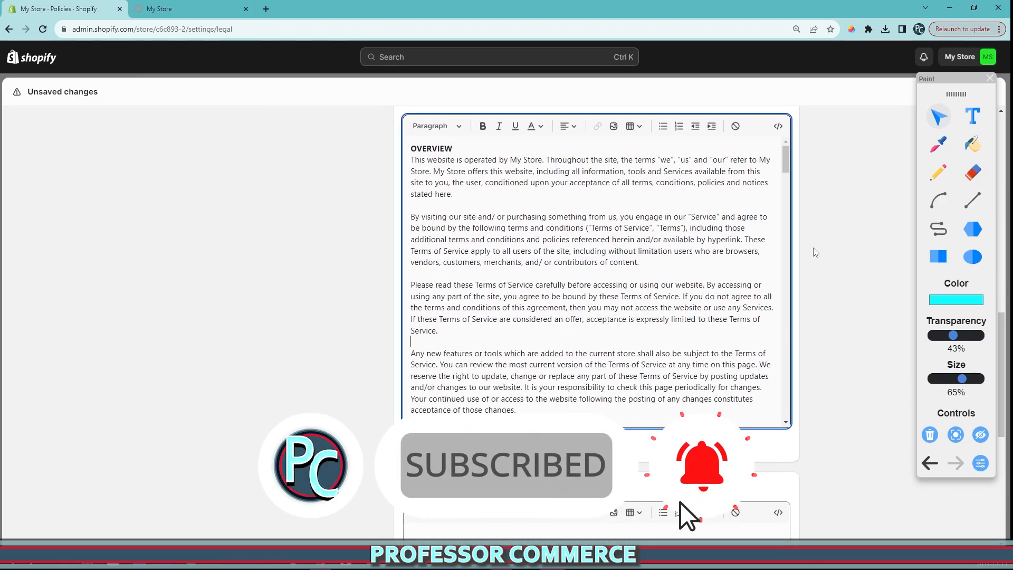
scroll(830, 330, "up", 1)
scroll(830, 330, "up", 3)
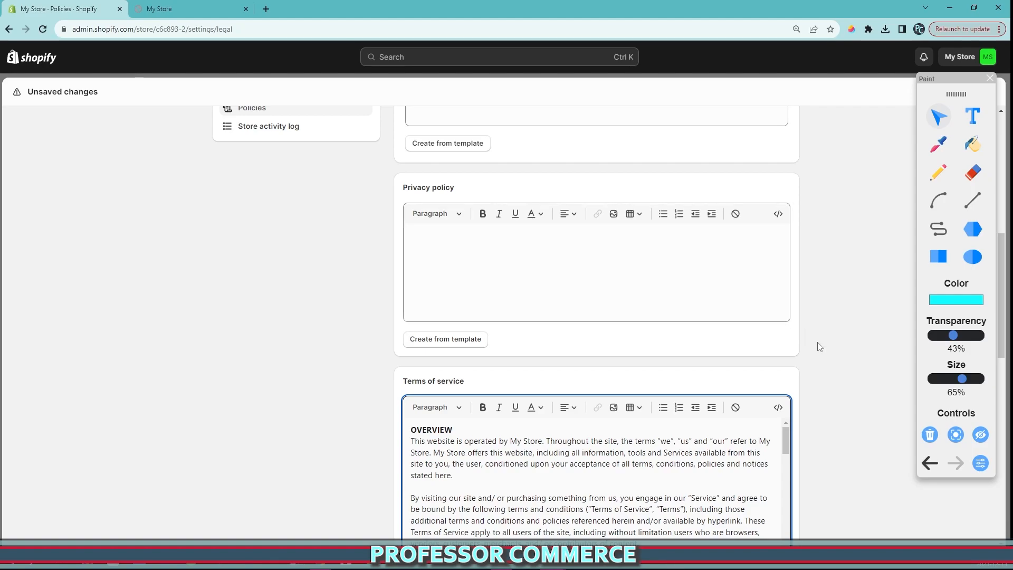
scroll(844, 369, "down", 5)
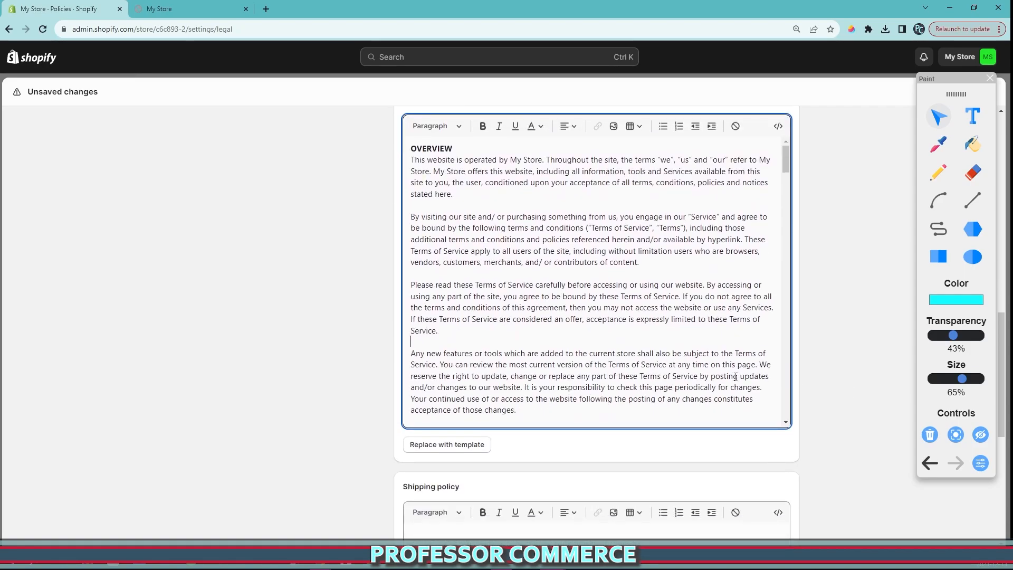
Look over the empty Privacy policy section and examine the Written return and refund policy heading and its description.
scroll(862, 362, "up", 5)
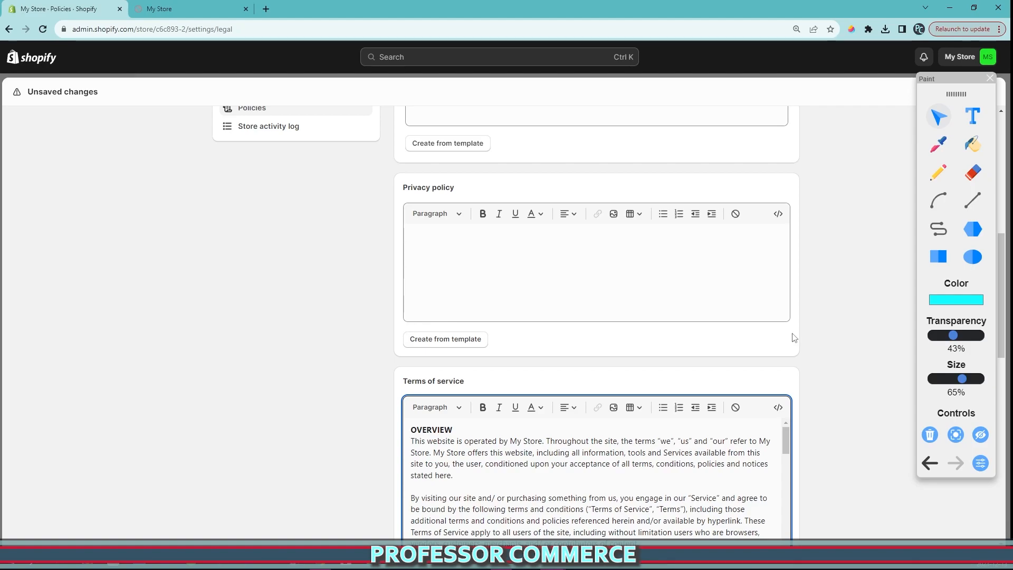
scroll(818, 359, "up", 3)
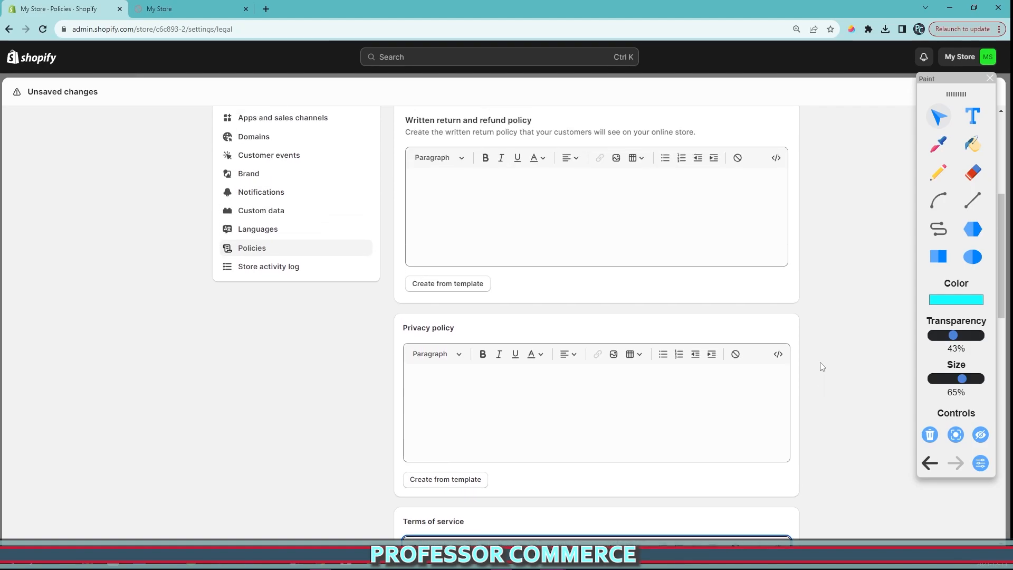
left_click(533, 204)
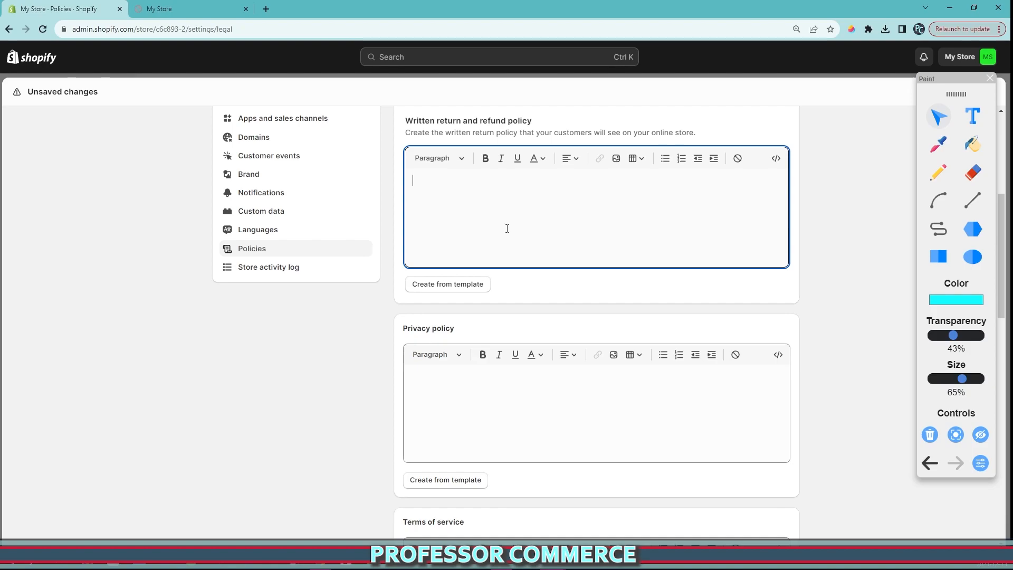
left_click_drag(406, 123, 426, 117)
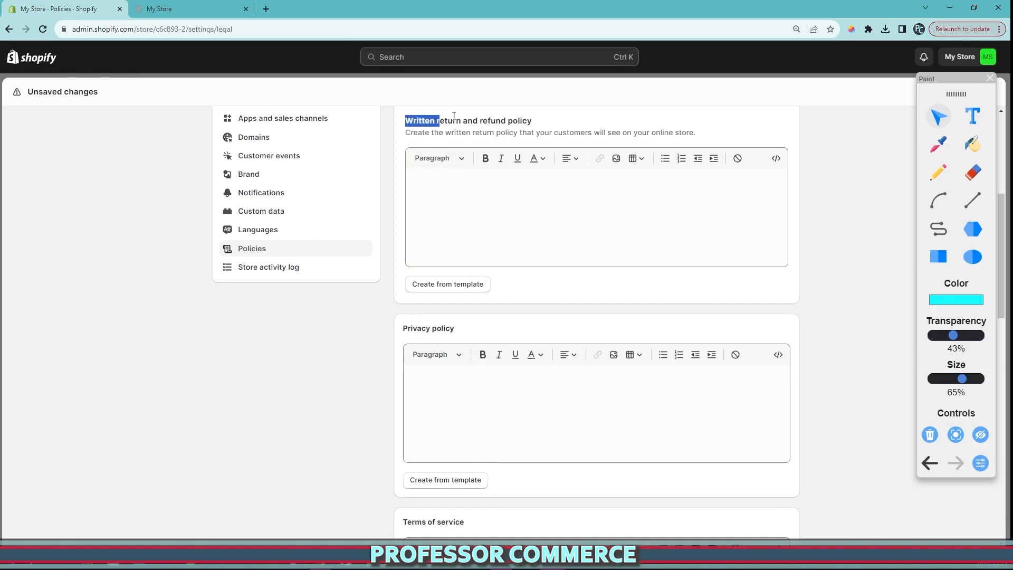
left_click(474, 126)
left_click_drag(481, 132, 523, 129)
left_click(524, 130)
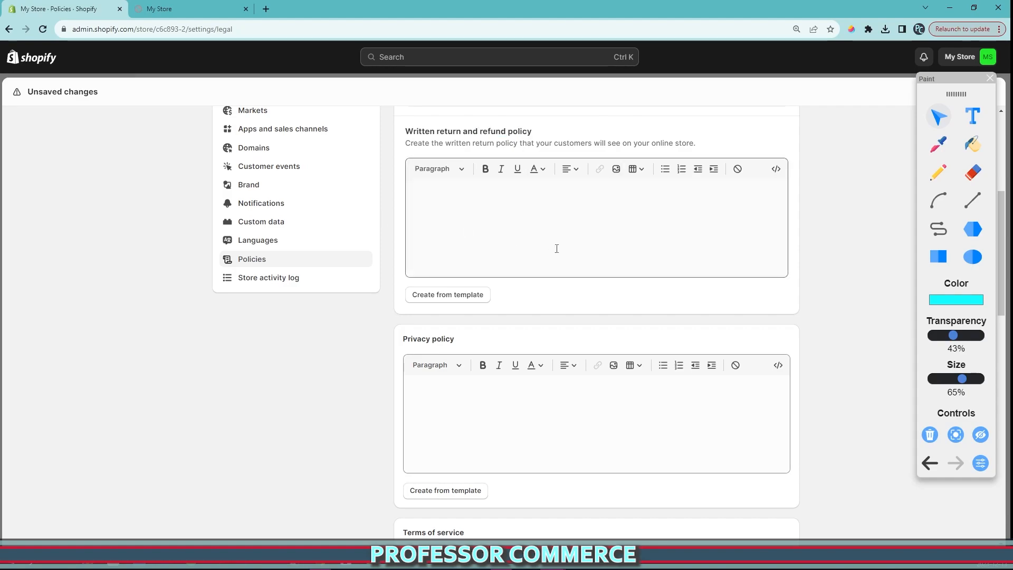
Examine the Shipping policy section and the Contact information section below it.
scroll(825, 259, "down", 14)
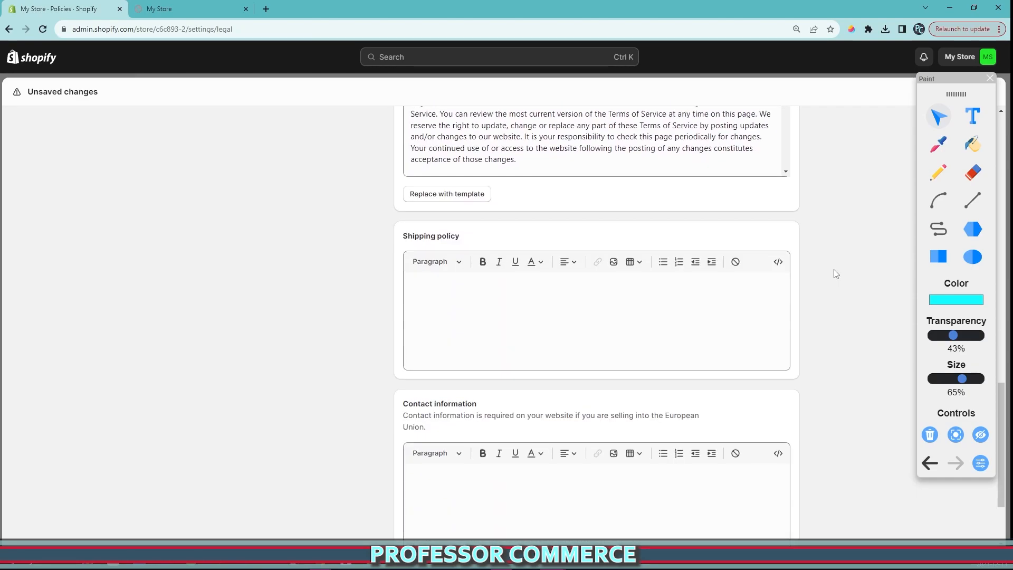
left_click(421, 220)
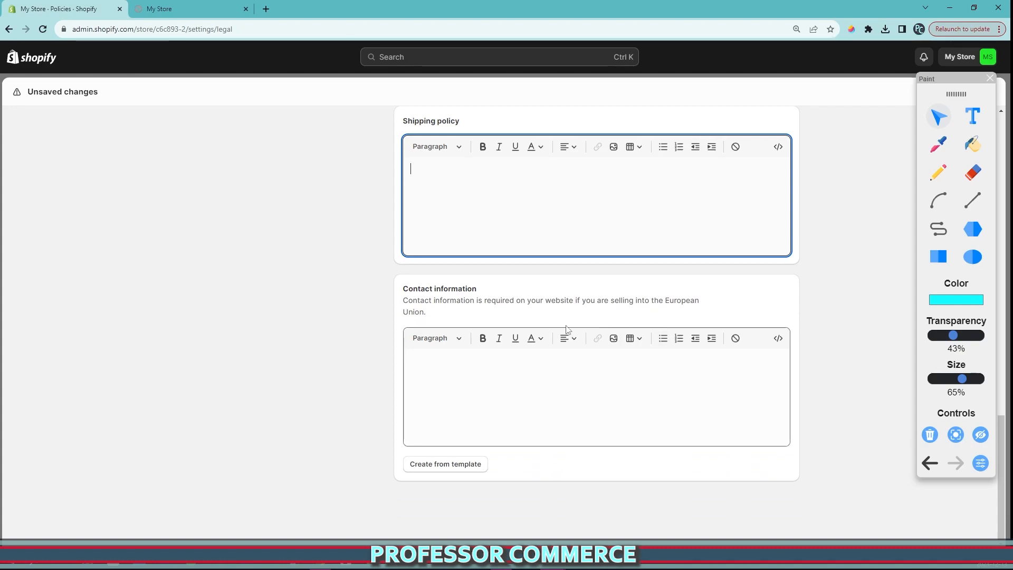
scroll(450, 338, "up", 3)
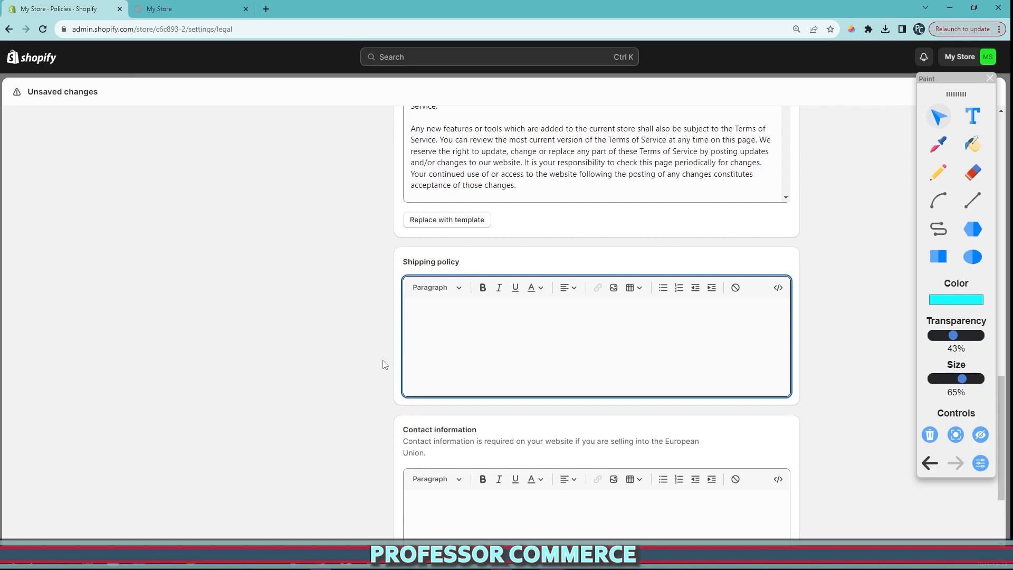
left_click_drag(420, 262, 464, 263)
left_click(463, 265)
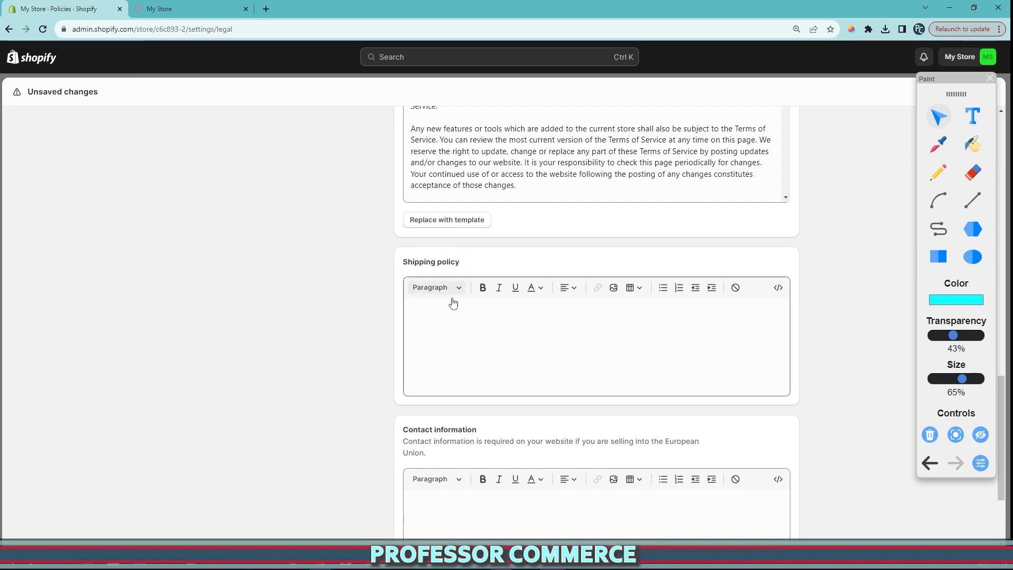
left_click(450, 341)
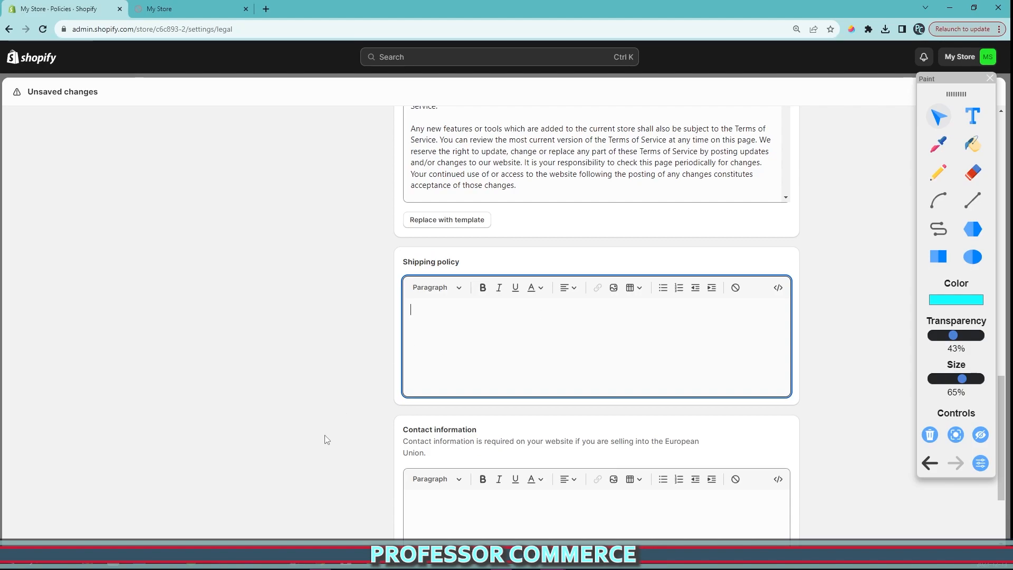
Enter "test re" as placeholder text for the Written return and refund policy.
scroll(324, 439, "up", 15)
scroll(333, 436, "down", 3)
left_click(468, 270)
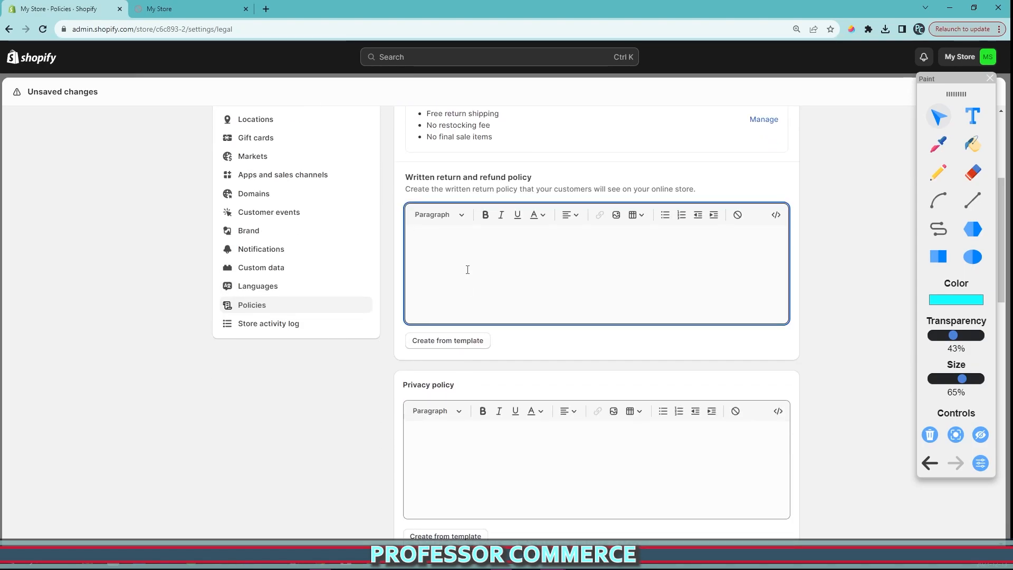
type("test r")
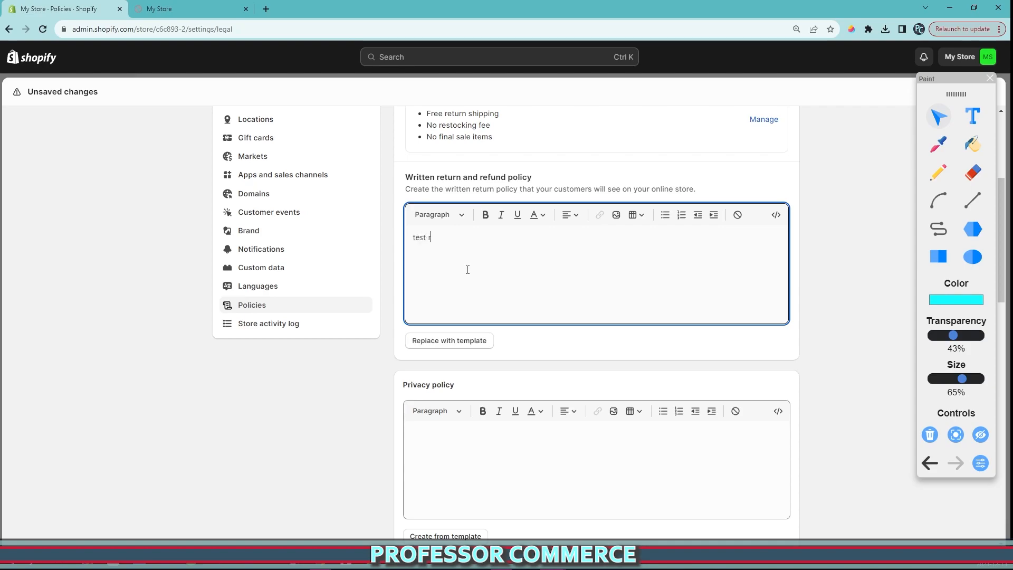
Enter placeholder text "pri" for the Privacy policy and "ship" for the Shipping policy.
left_click(454, 328)
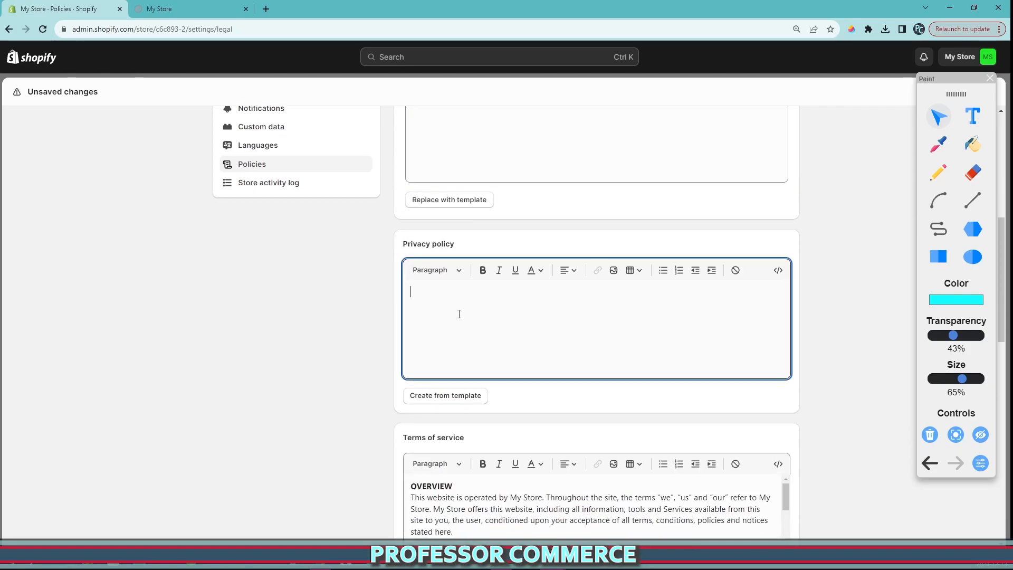
type("pri")
scroll(401, 319, "down", 8)
left_click(488, 451)
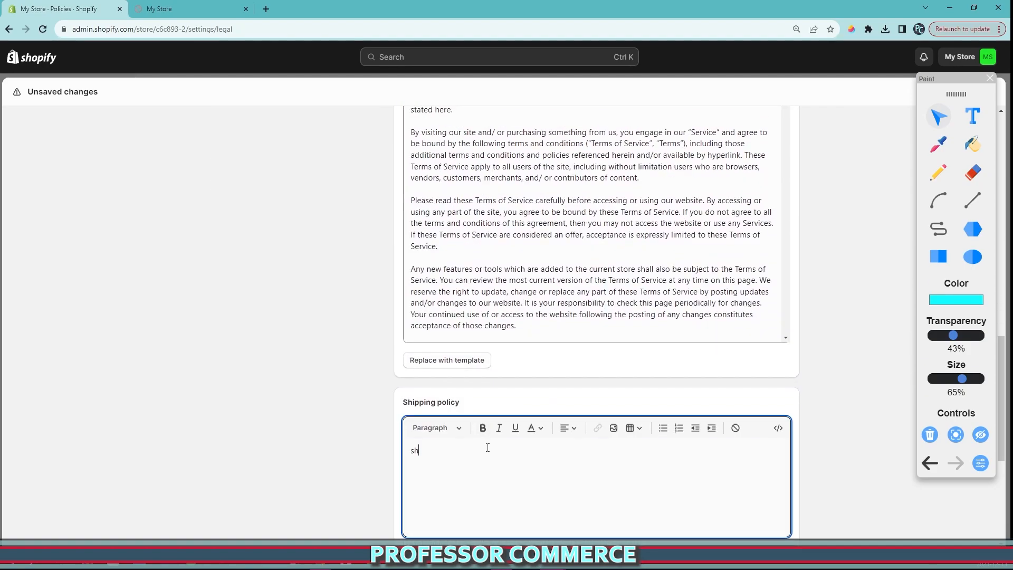
scroll(335, 414, "down", 5)
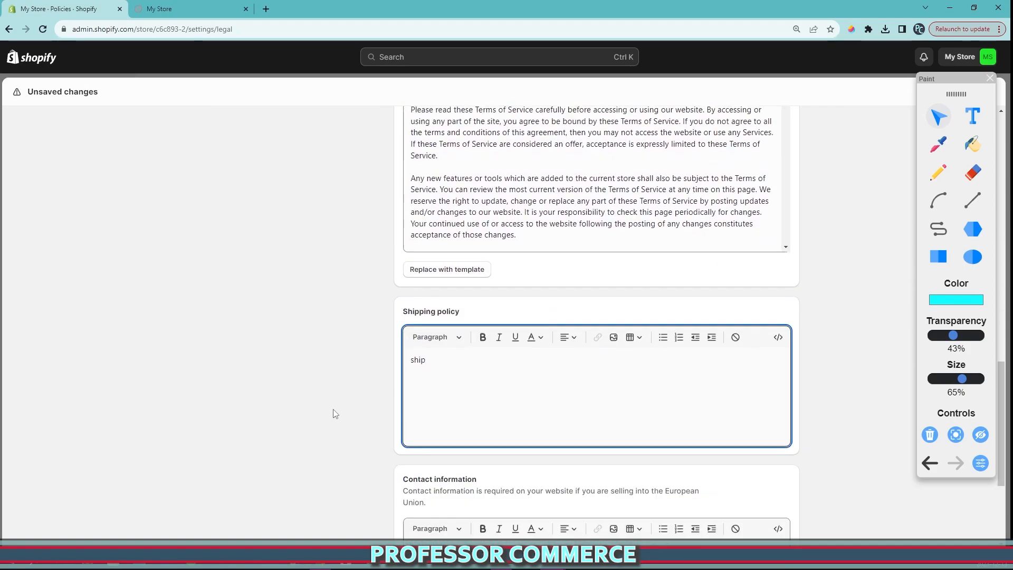
Move the Paint palette clear of the save controls and save the store policies.
scroll(422, 411, "up", 18)
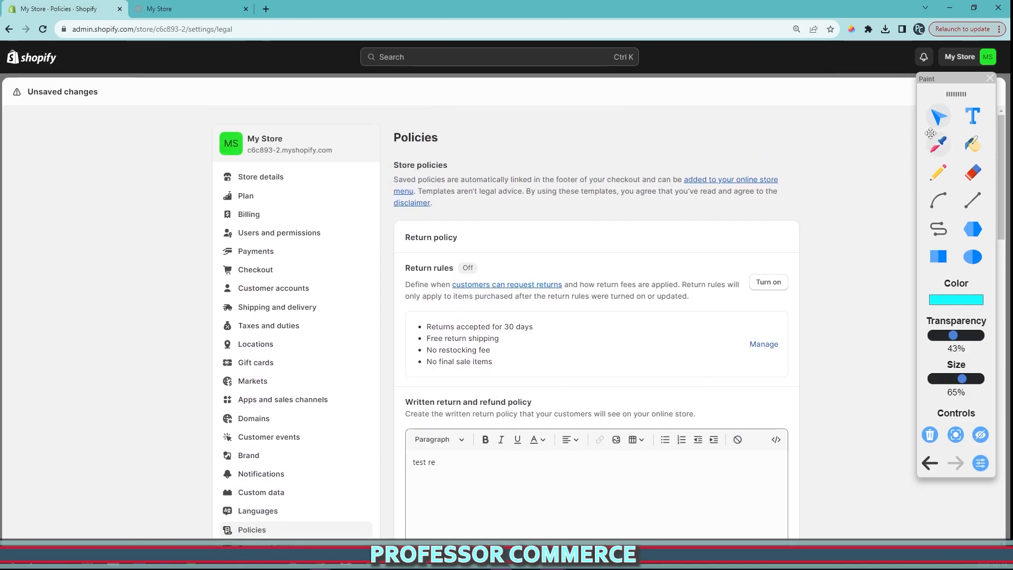
left_click_drag(956, 94, 937, 151)
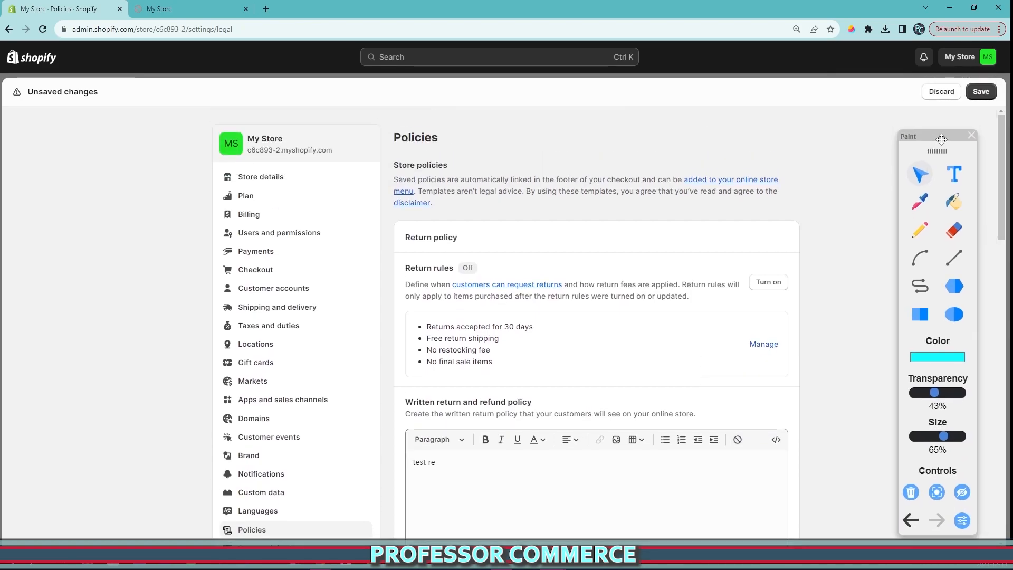
left_click(980, 93)
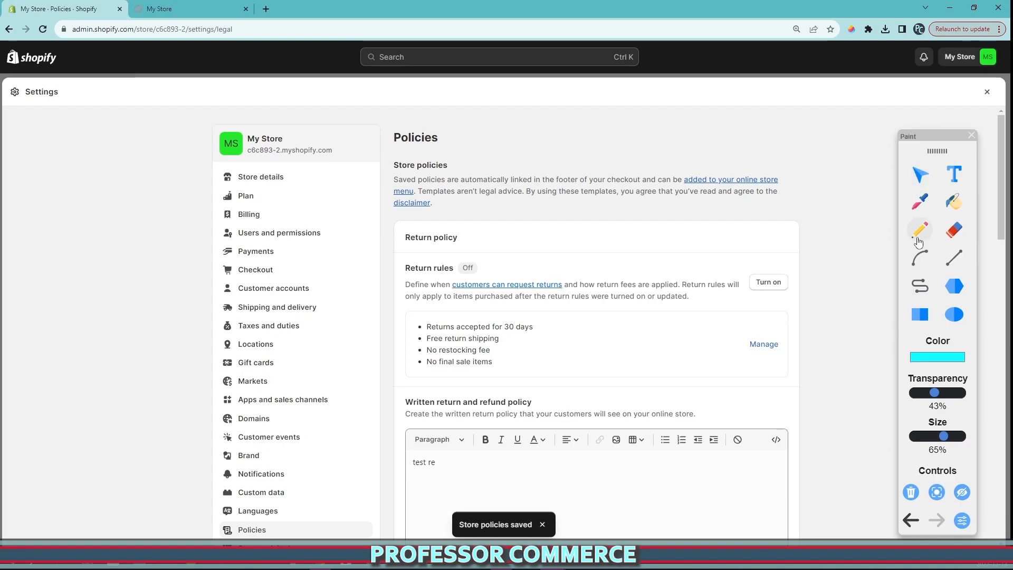
Highlight the statement that saved policies are linked in the checkout footer and sketch adjoining boxes with dashes along the last box's lower edge.
left_click_drag(403, 181, 576, 180)
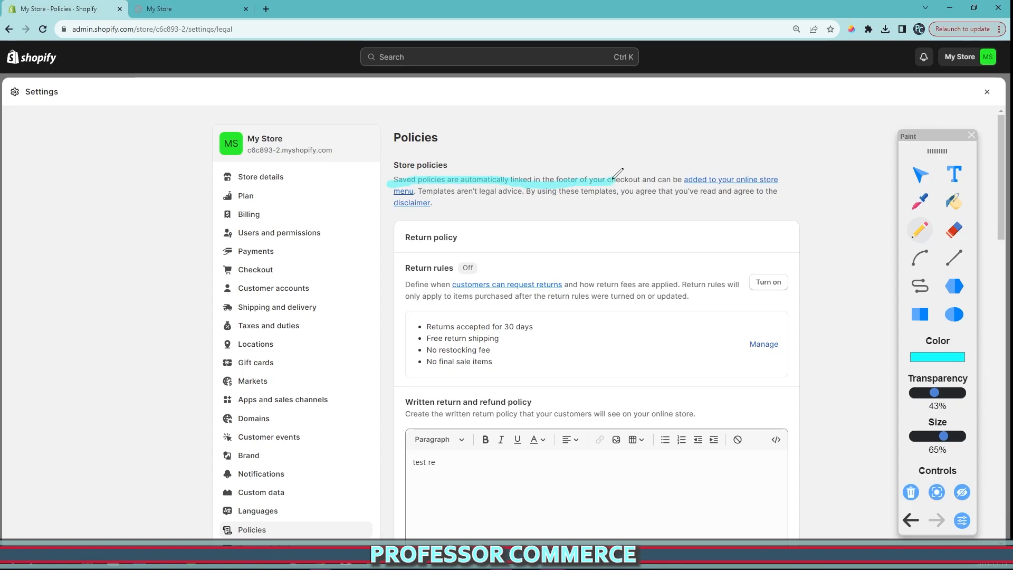
mouse_move(33, 257)
left_mouse_down()
mouse_move(127, 294)
mouse_move(17, 210)
left_mouse_up()
mouse_move(120, 252)
left_mouse_down()
mouse_move(231, 361)
mouse_move(135, 349)
left_mouse_up()
mouse_move(232, 261)
left_mouse_down()
mouse_move(328, 268)
mouse_move(202, 364)
left_mouse_up()
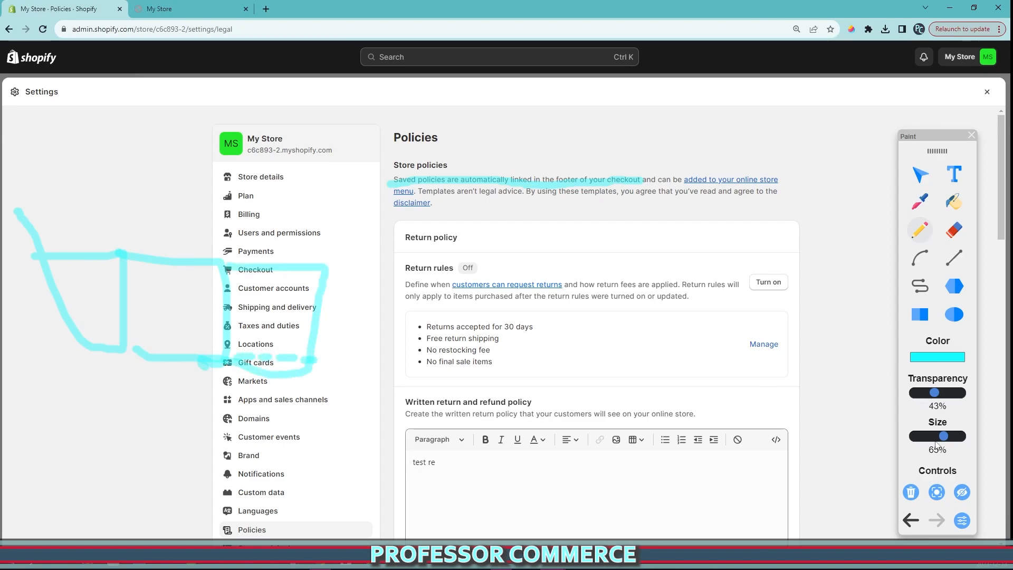
Clear the pencil drawings and highlight the text saying policies can be added to the online store menu.
left_click(911, 492)
left_click_drag(643, 179, 833, 180)
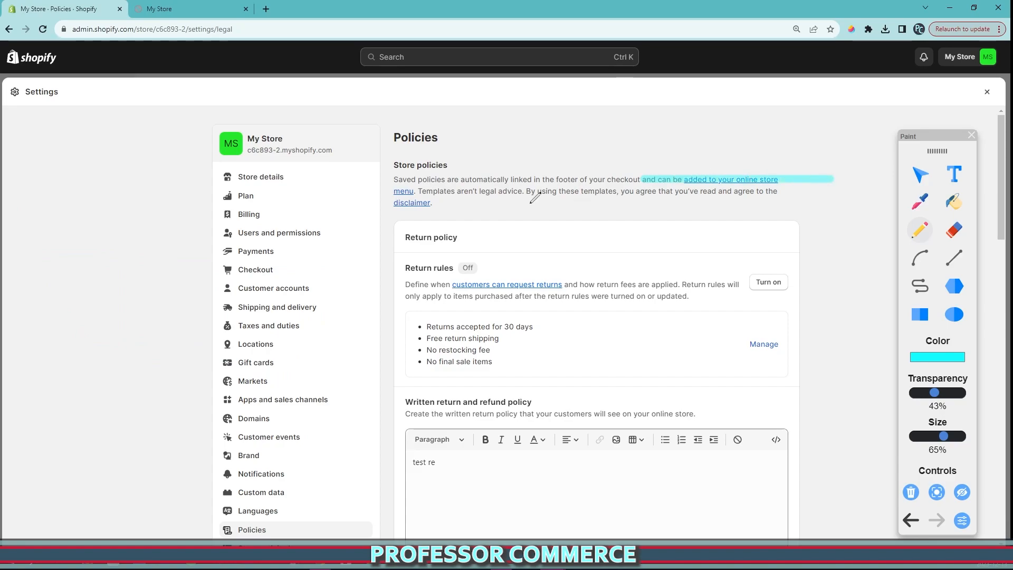
left_click_drag(382, 187, 430, 193)
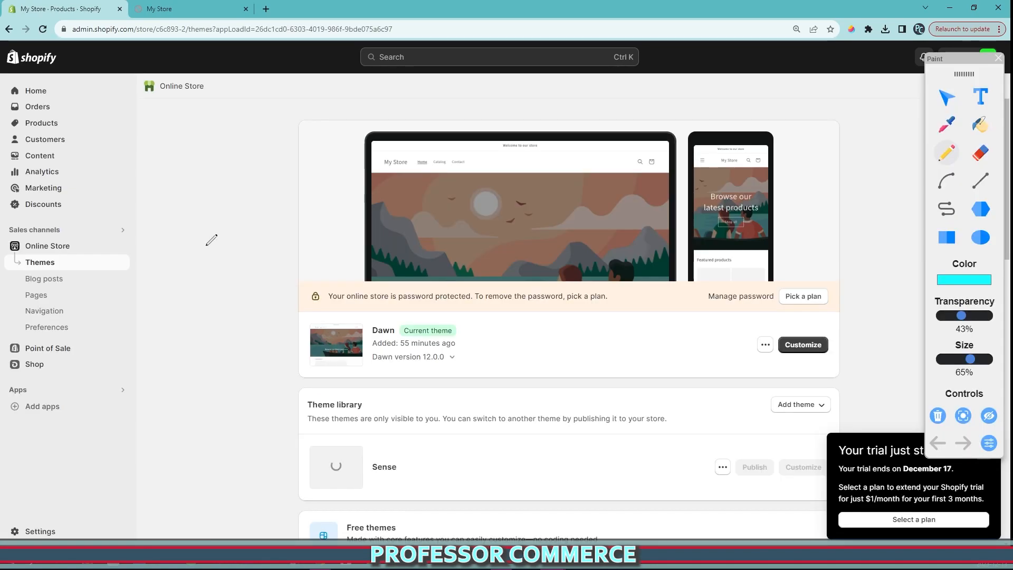
Mark the Online Store section with a circle, draw an arrow to Themes, and circle the current theme's Customize option.
mouse_move(209, 217)
left_mouse_down()
mouse_move(5, 174)
mouse_move(205, 200)
left_mouse_up()
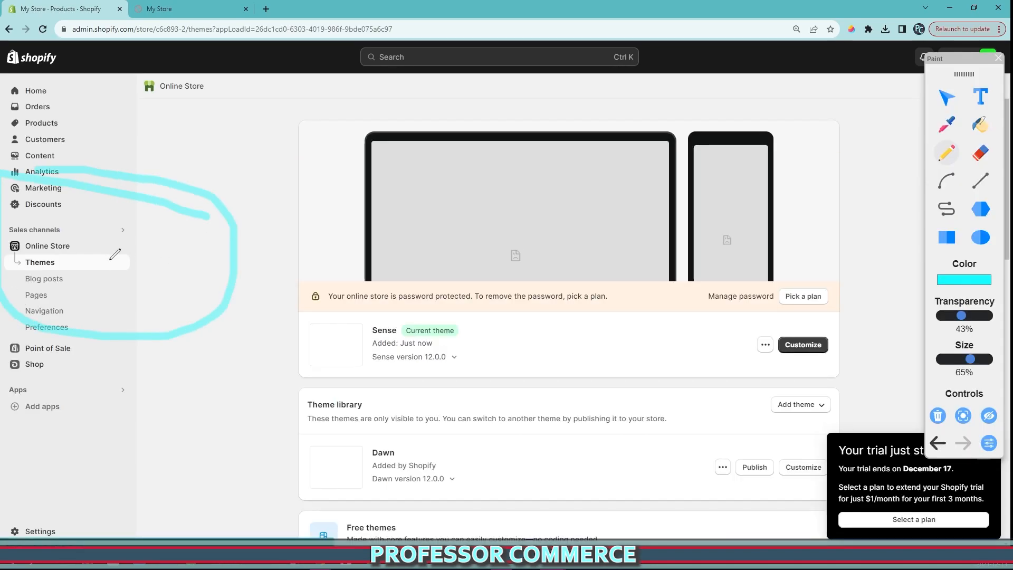
mouse_move(186, 266)
left_mouse_down()
mouse_move(66, 263)
mouse_move(81, 275)
left_mouse_up()
mouse_move(760, 363)
left_mouse_down()
mouse_move(822, 310)
mouse_move(816, 373)
left_mouse_up()
Switch from the pencil to the normal pointer and open the Sense theme for customizing.
left_click(946, 98)
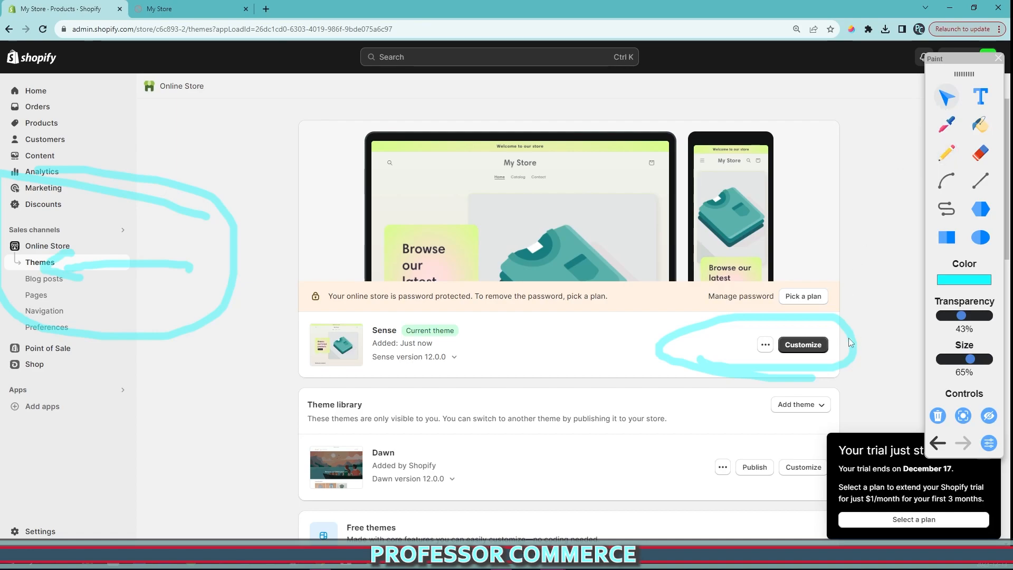
left_click(802, 347)
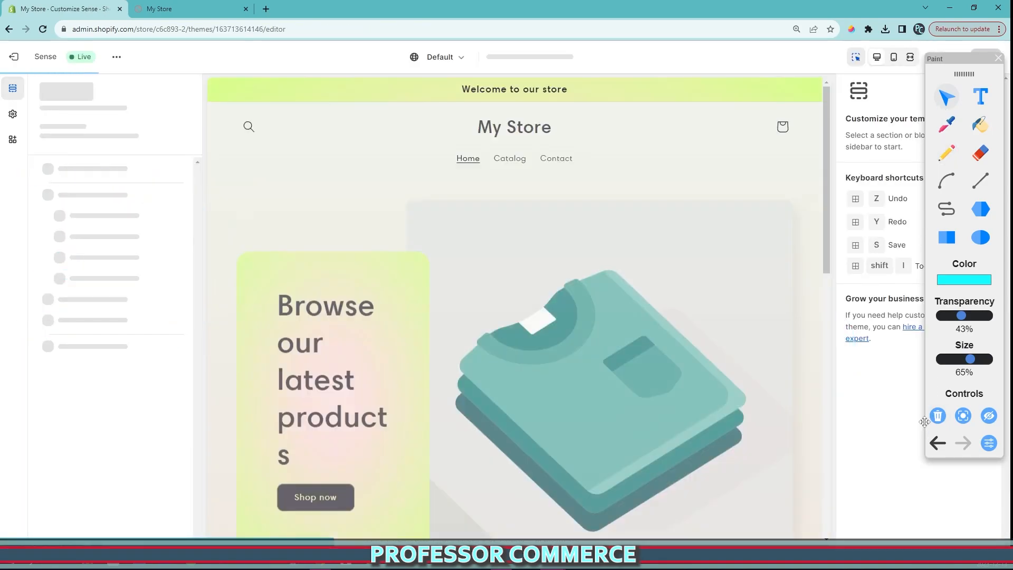